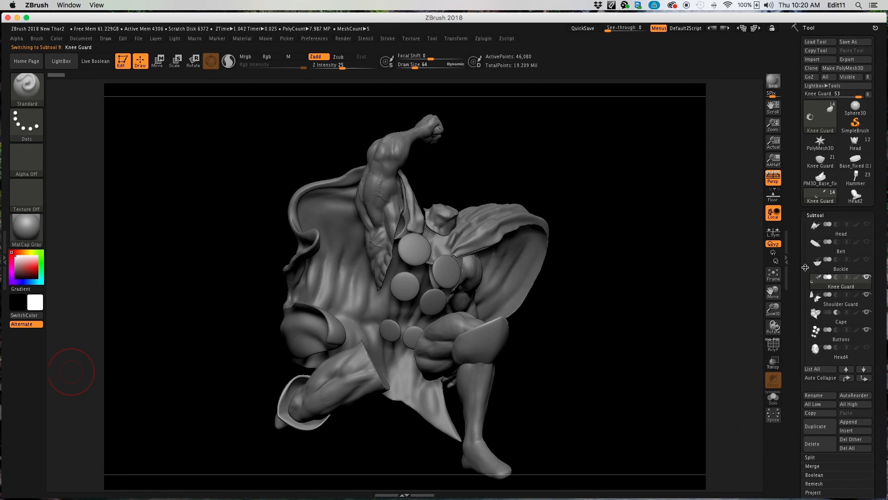
Hide the Knee Guard, Shoulder Guard, Cape and Buttons subtools
mouse_move(867, 291)
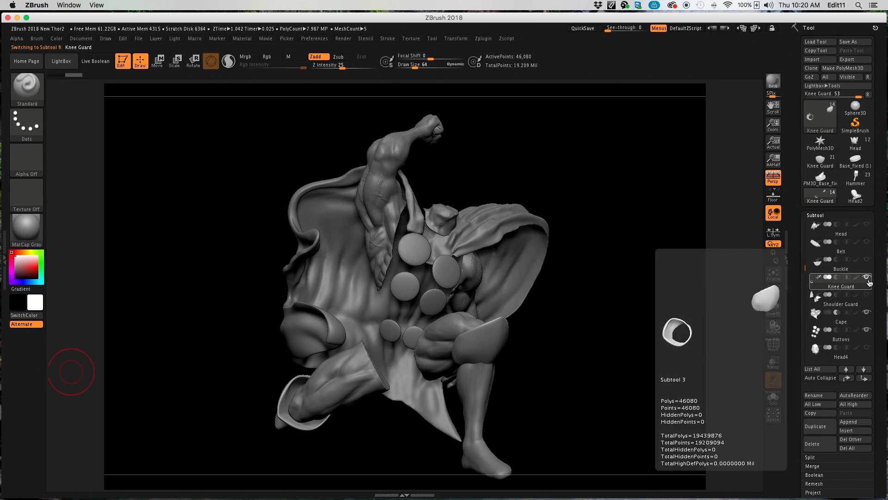
click(866, 311)
click(867, 330)
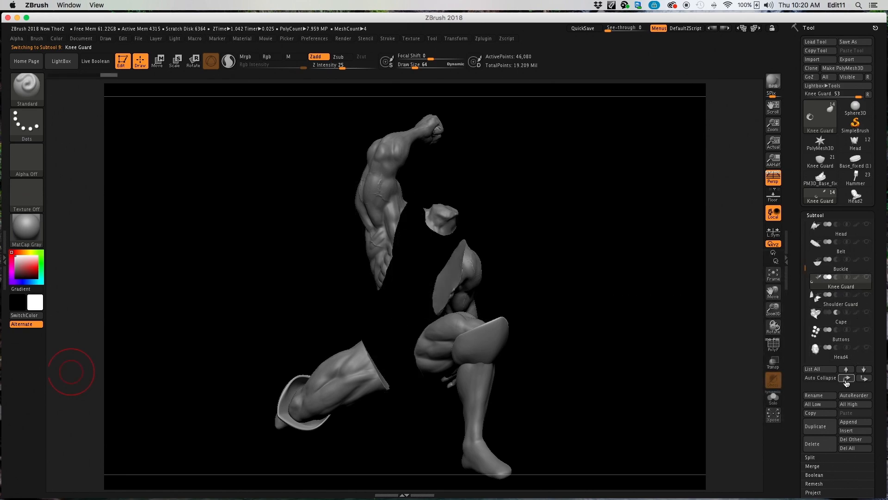
Duplicate the Apendages subtool that holds the arms, neck and legs
drag(808, 304, 808, 230)
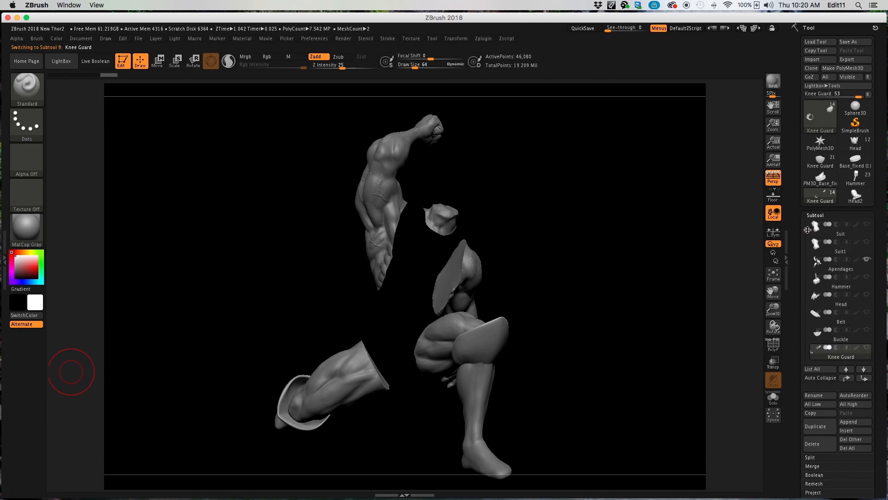
click(853, 269)
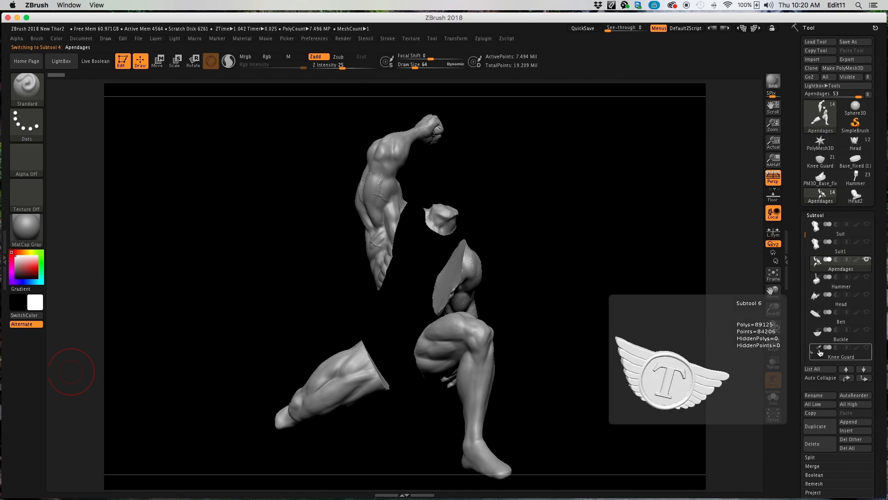
click(819, 427)
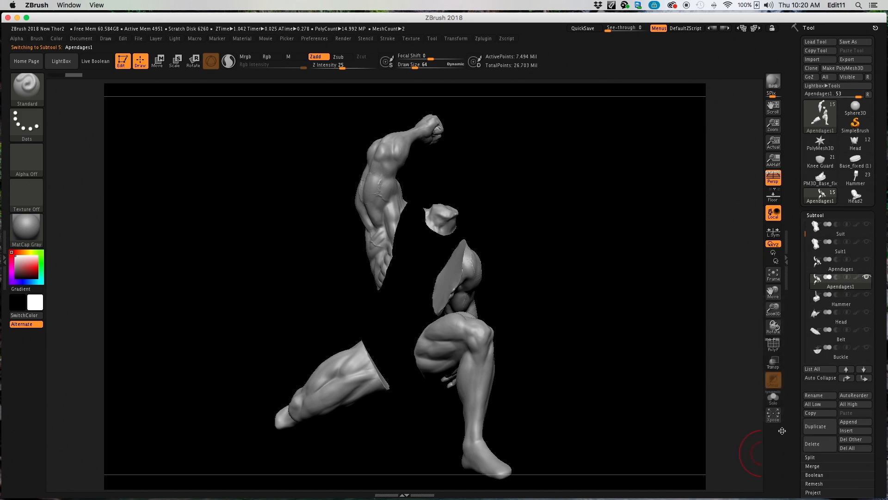
Turn on Polyframe display for the duplicated limbs and choose MaskLasso as the masking brush
click(773, 344)
click(772, 366)
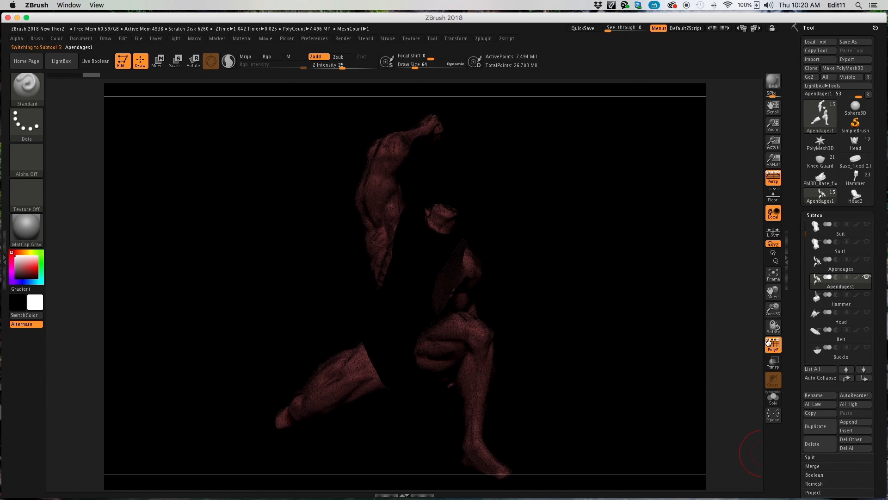
mouse_move(779, 326)
mouse_down()
mouse_move(750, 311)
mouse_move(781, 326)
mouse_up()
drag(773, 291, 782, 262)
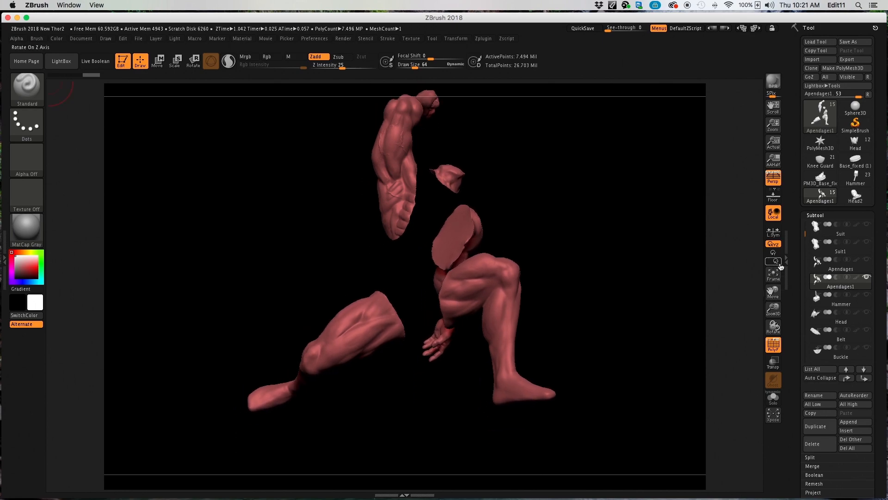
ctrl+click(34, 98)
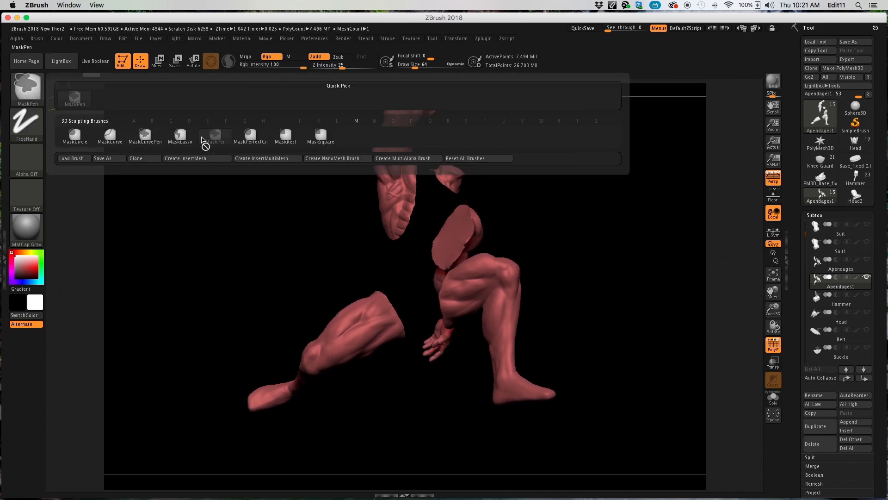
click(180, 135)
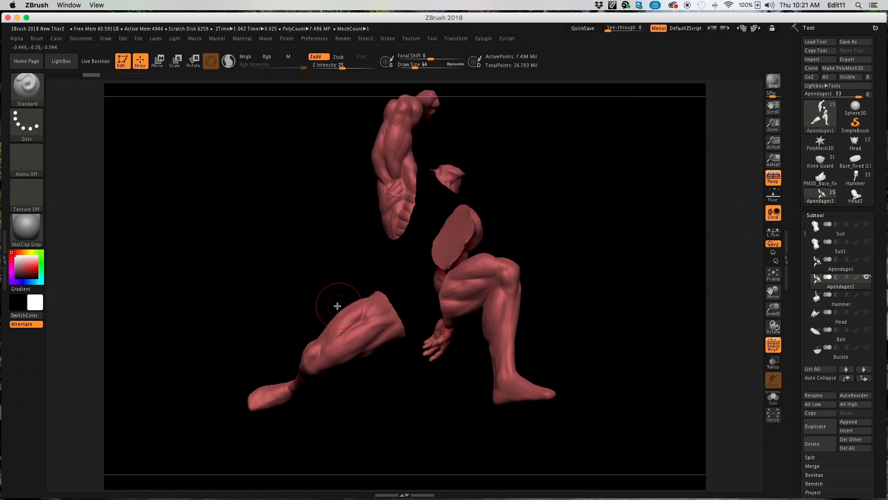
Set the draw size to 36, lasso-mask the kneeling rear leg and make it its own polygroup
key(s)
drag(320, 275, 318, 277)
mouse_move(252, 351)
ctrl+mouse_down()
mouse_move(347, 281)
mouse_move(402, 297)
mouse_move(411, 323)
mouse_move(389, 359)
mouse_move(307, 426)
mouse_move(219, 408)
mouse_move(232, 352)
ctrl+mouse_up()
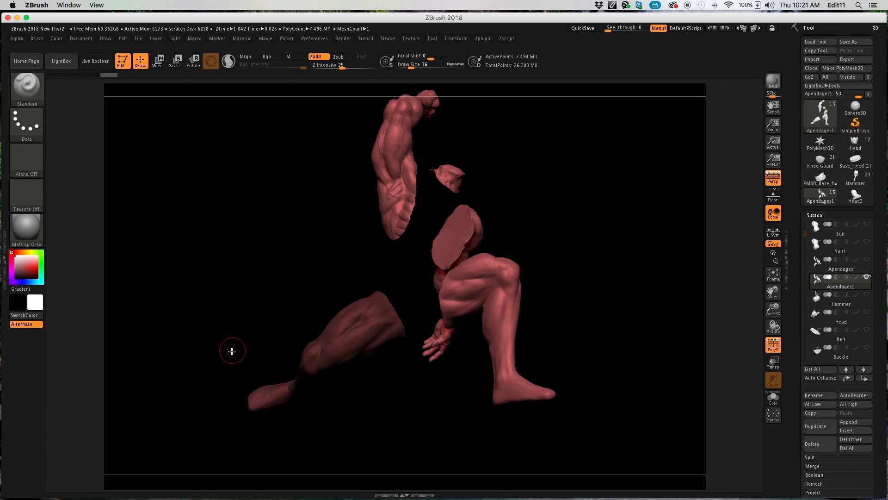
key(ctrl)
key(ctrl+w)
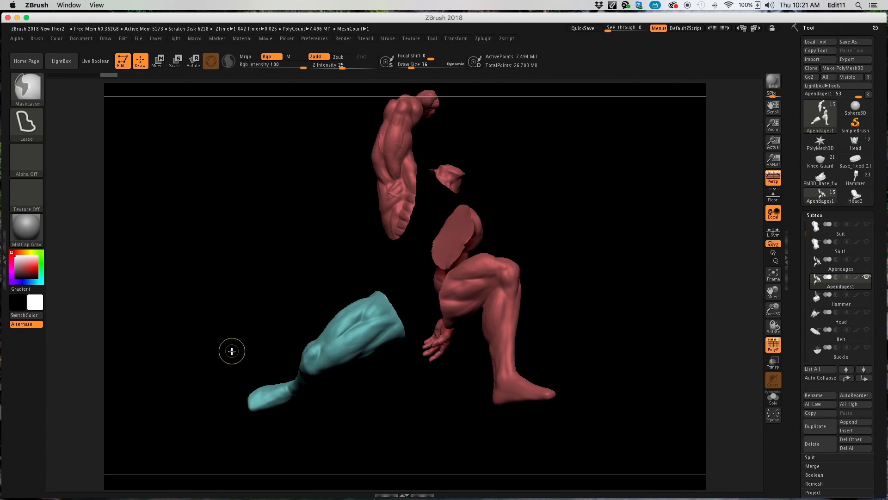
Lasso-mask the planted front leg, keeping the hand out of the mask, and make it a separate polygroup
drag(774, 329, 676, 336)
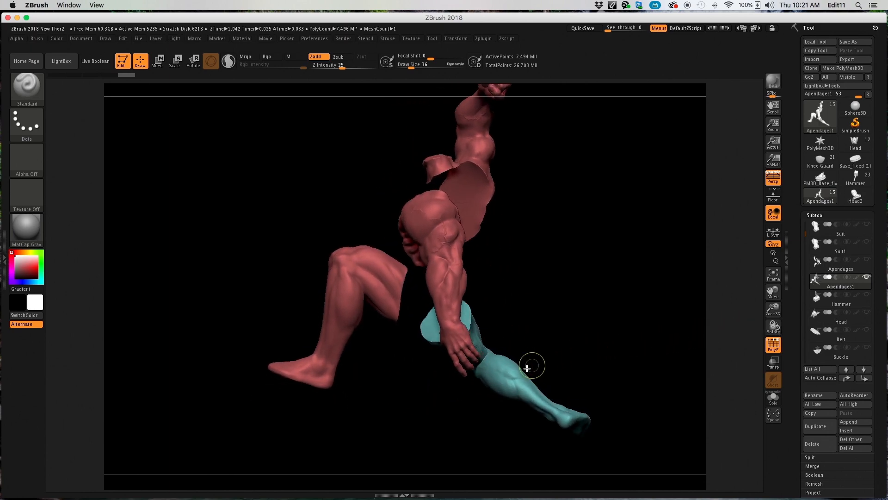
mouse_move(365, 398)
ctrl+mouse_down()
mouse_move(324, 414)
mouse_move(251, 305)
mouse_move(338, 234)
mouse_move(388, 247)
mouse_move(413, 271)
mouse_move(413, 303)
ctrl+mouse_up()
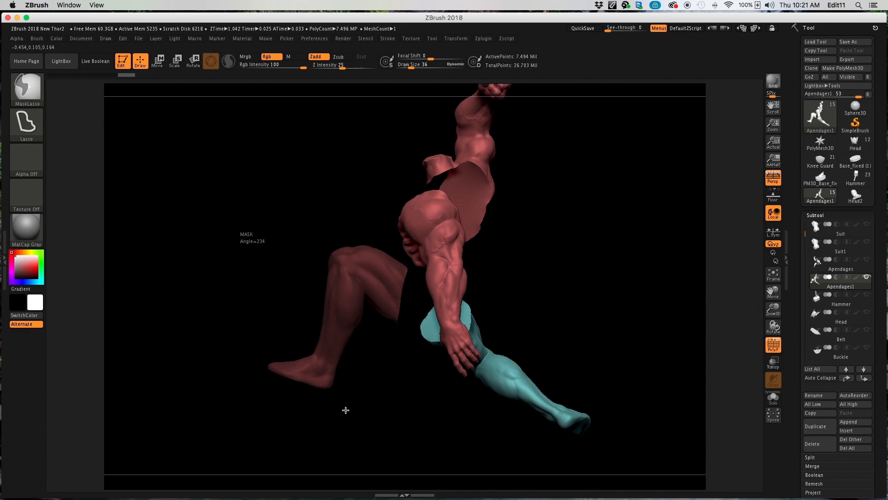
ctrl+drag(346, 410, 350, 403)
key(ctrl)
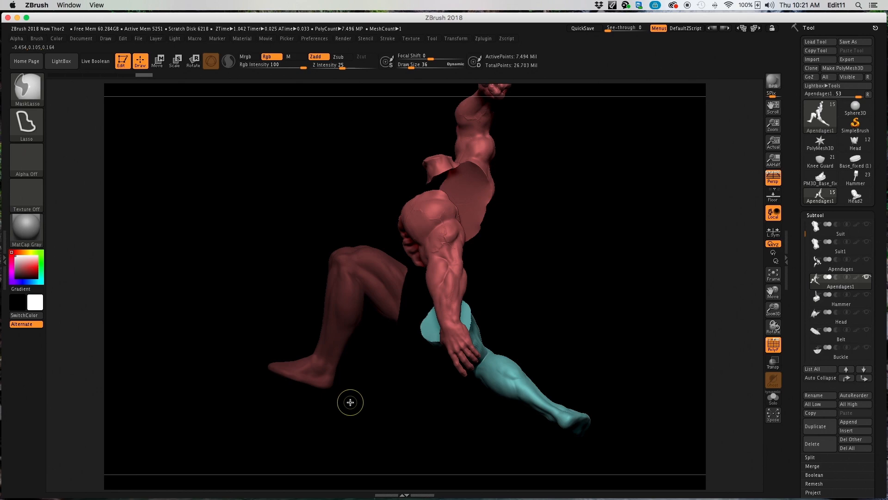
ctrl+click(350, 402)
Set the masking brush back to MaskPen and turn off Polyframe display
mouse_move(773, 326)
mouse_down()
mouse_move(797, 337)
mouse_move(771, 327)
mouse_up()
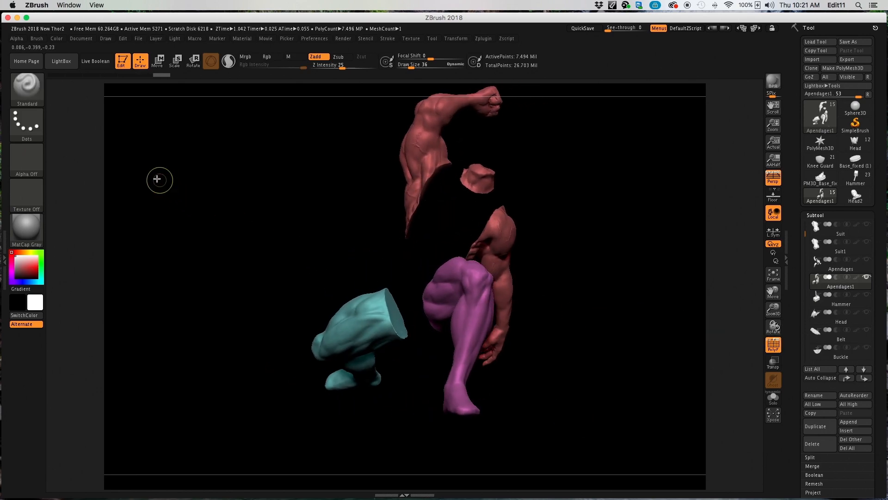
key(ctrl+b)
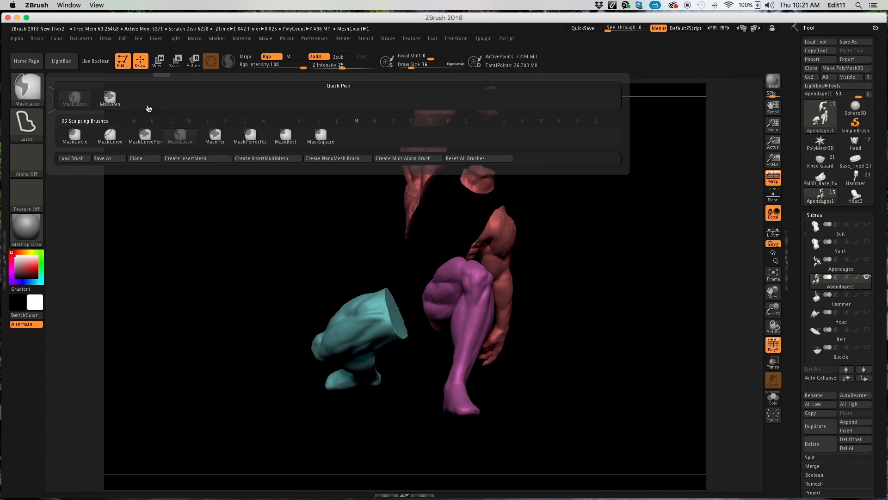
click(216, 135)
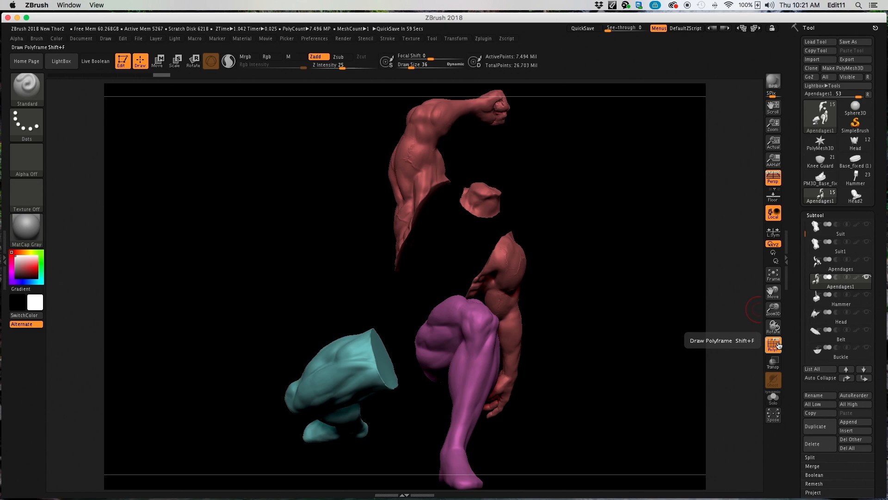
drag(773, 327, 777, 327)
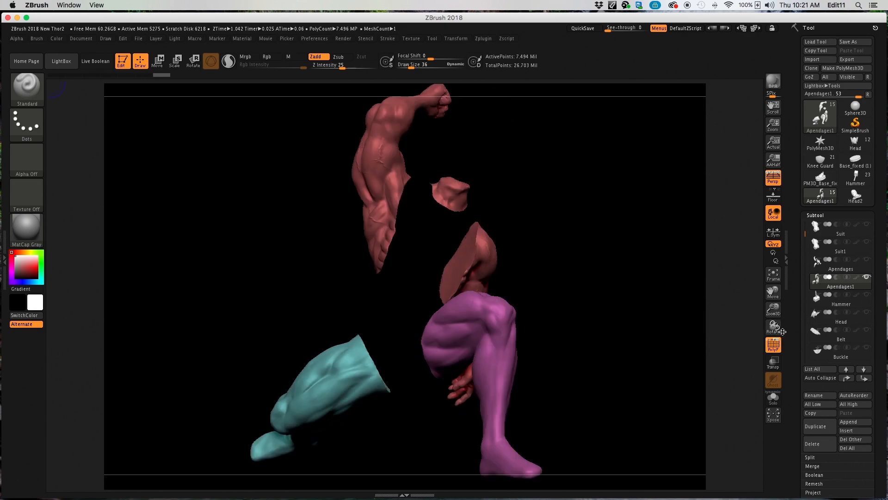
click(773, 348)
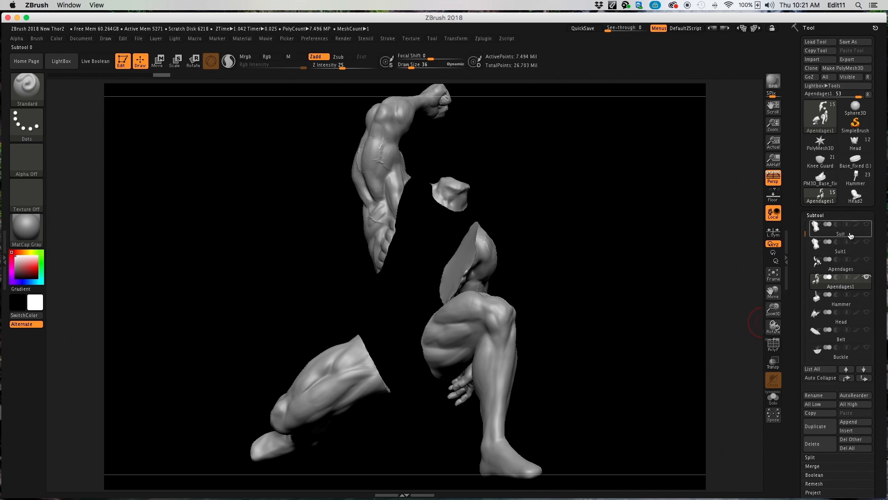
Split the Apendages1 subtool by polygroups, accepting the non-undoable operation for the rest of the session
mouse_move(850, 236)
scroll(796, 348, down, 1)
scroll(795, 348, down, 8)
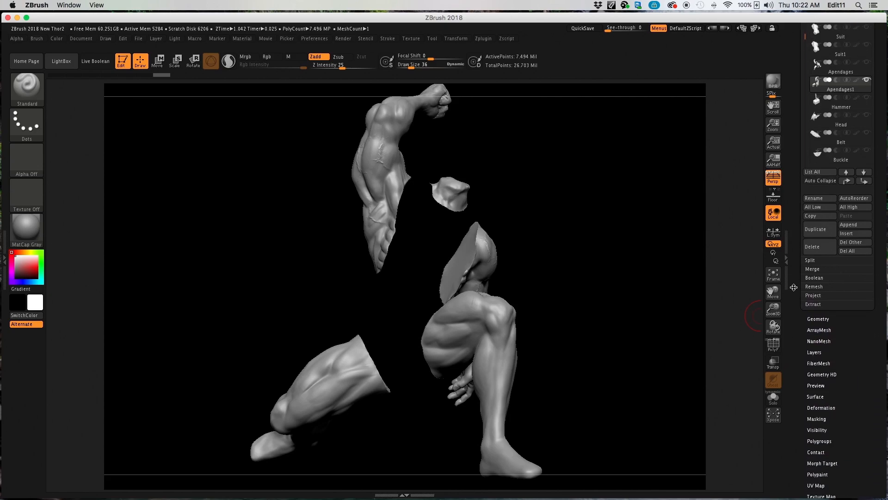
click(811, 260)
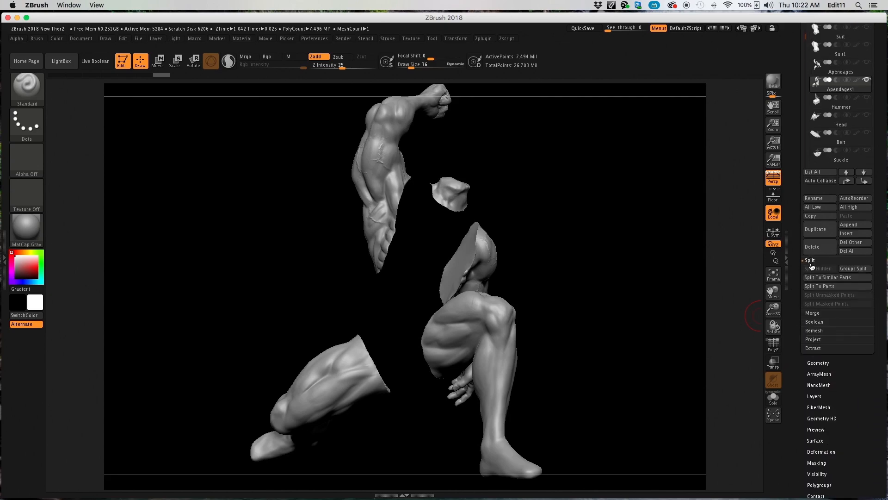
click(855, 269)
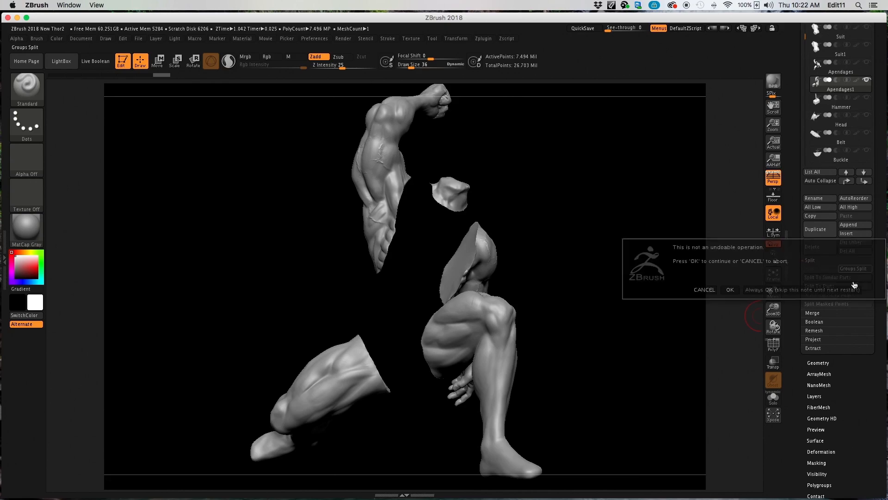
click(782, 290)
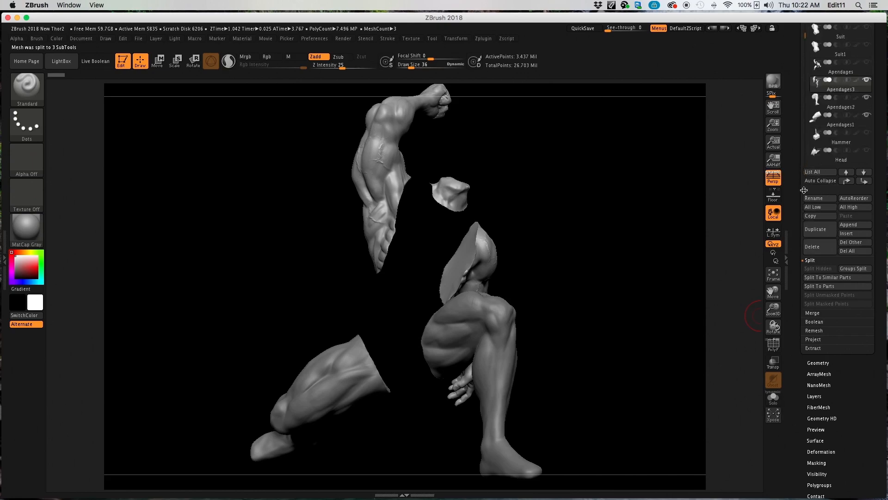
Hide the Apendages3 subtool, then isolate the front leg Apendages2 with Solo and frame it in a side view
drag(804, 191, 804, 179)
drag(800, 91, 802, 188)
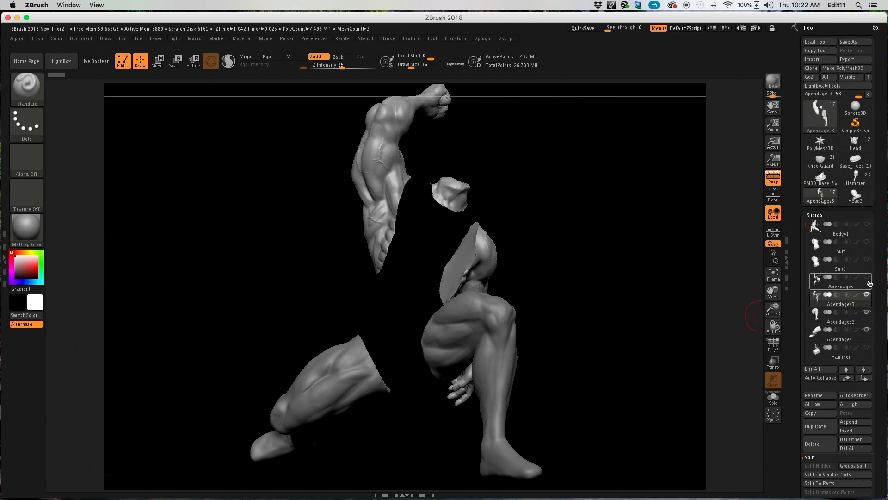
mouse_move(870, 297)
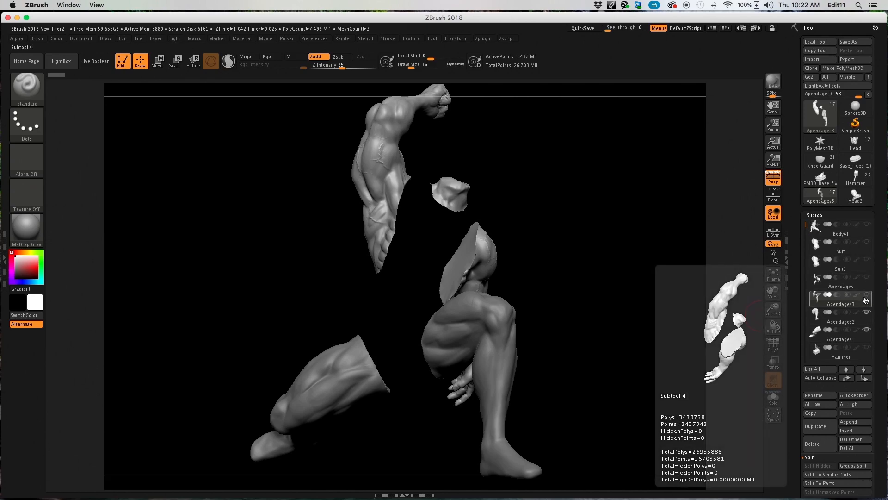
click(857, 323)
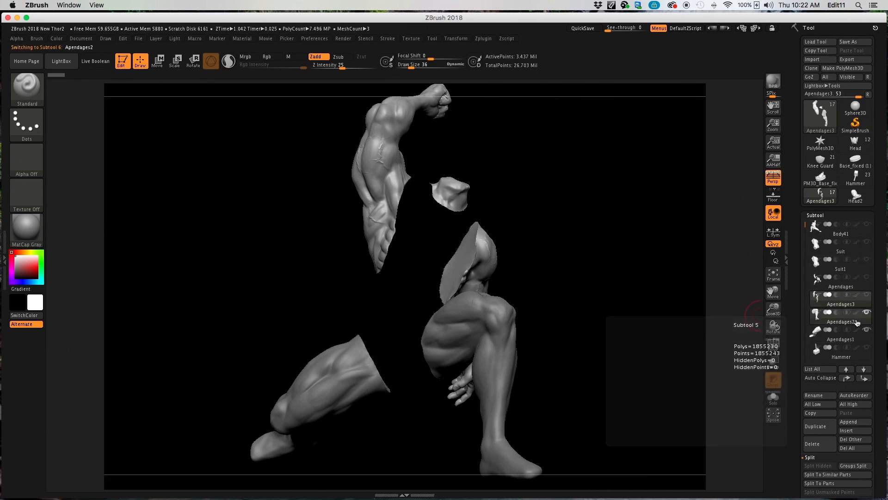
click(774, 399)
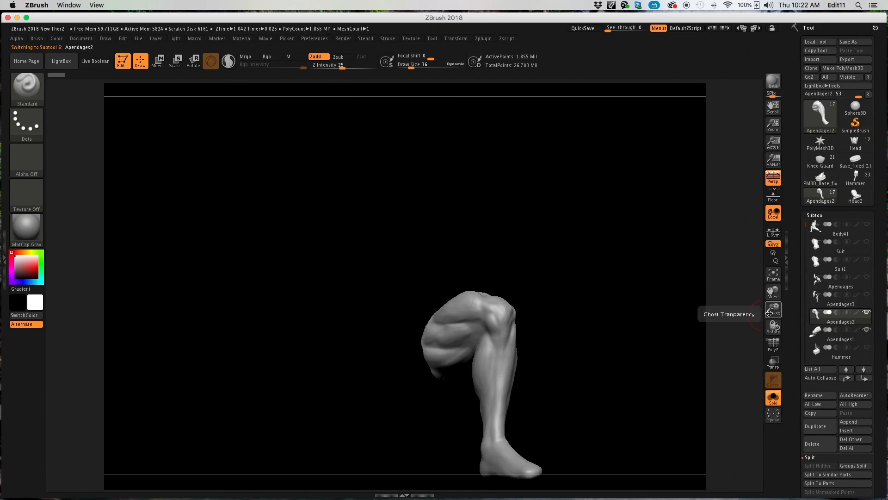
click(774, 274)
drag(773, 325, 765, 302)
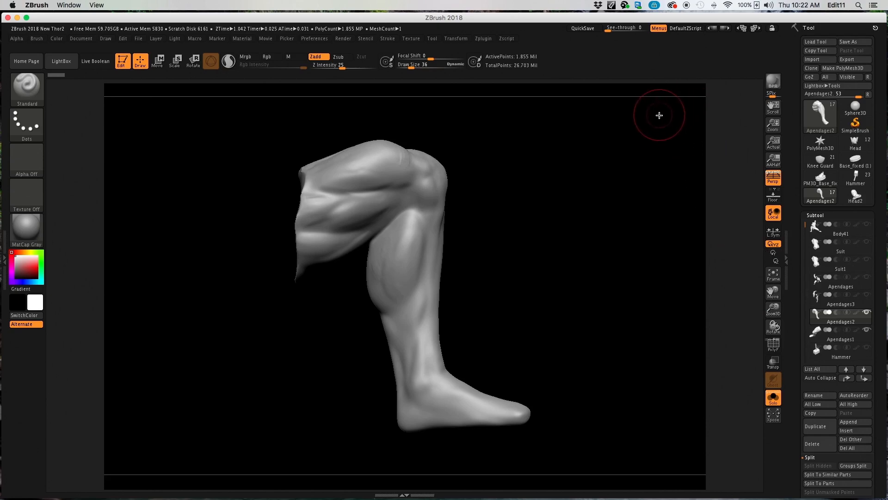
Pre-process the current front leg subtool with Decimation Master
click(493, 40)
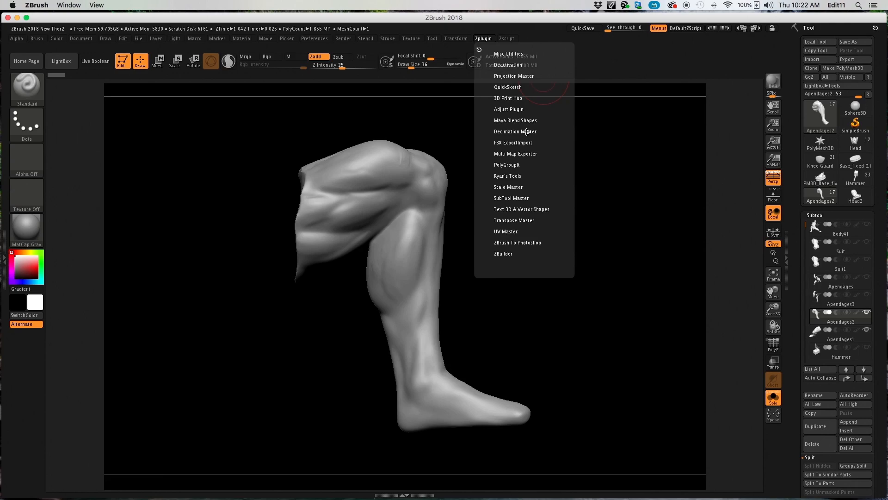
click(526, 131)
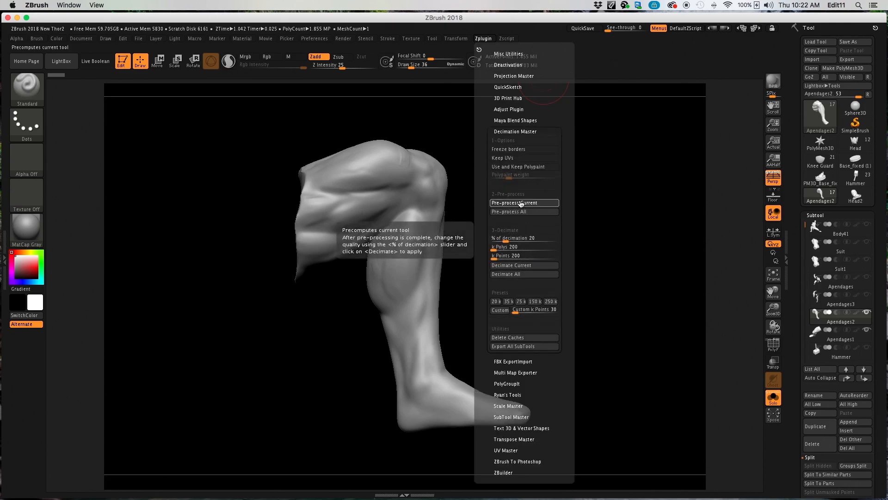
click(518, 204)
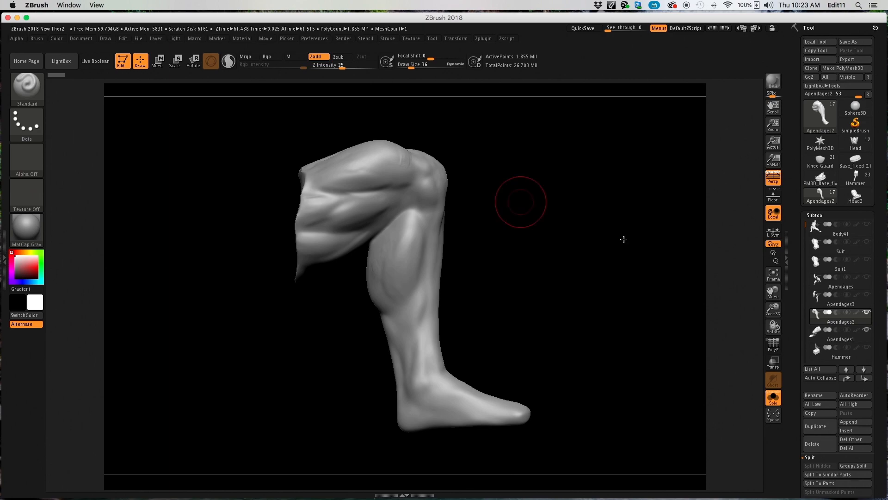
Decimate the current front leg subtool at 20% of decimation and collapse the Decimation Master options
click(487, 39)
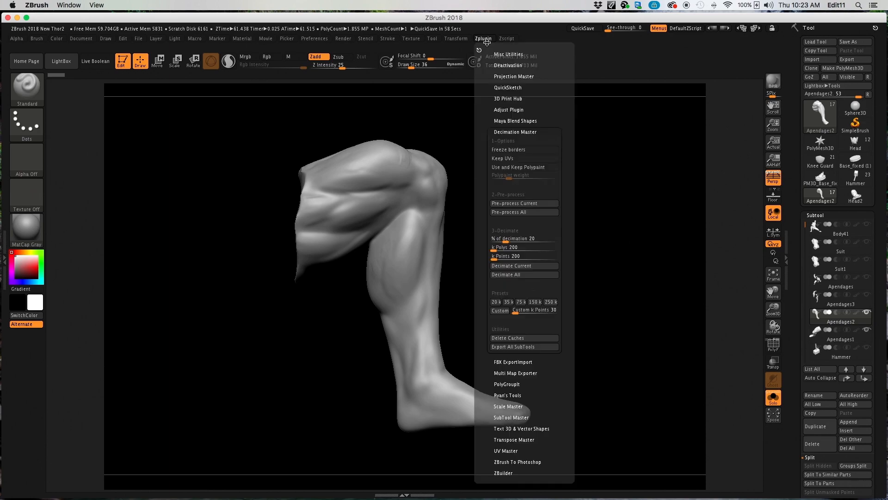
click(527, 266)
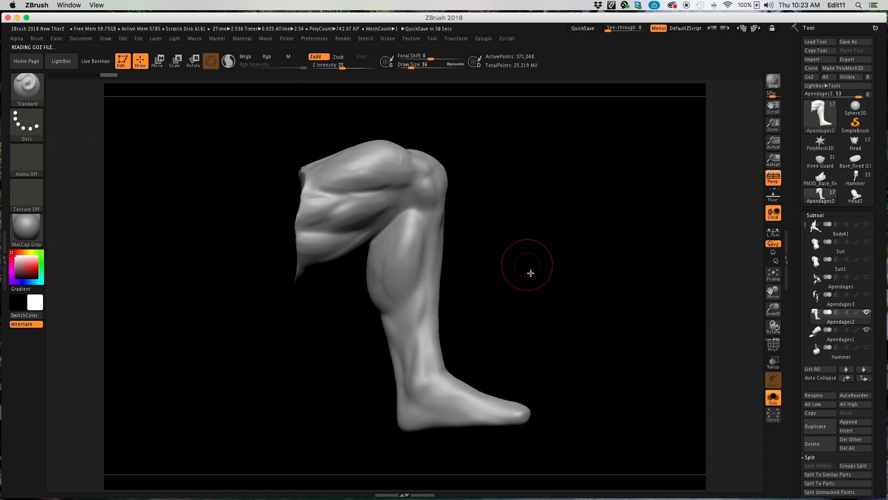
click(484, 40)
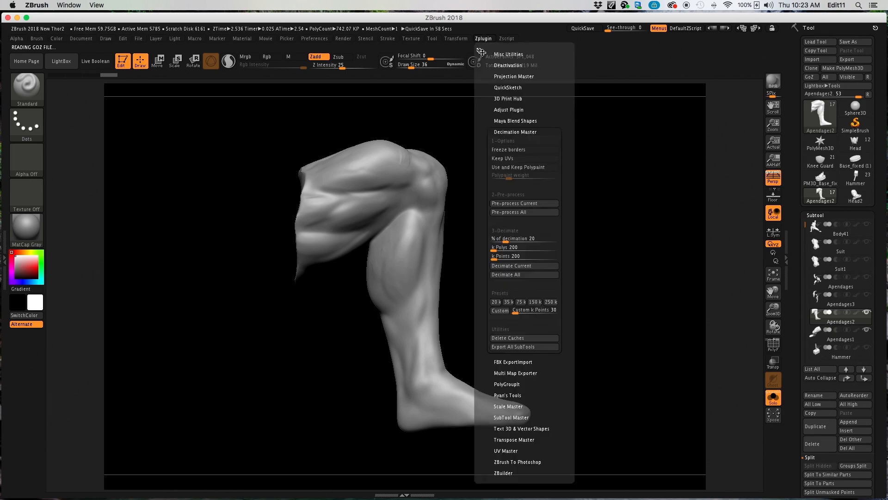
click(508, 132)
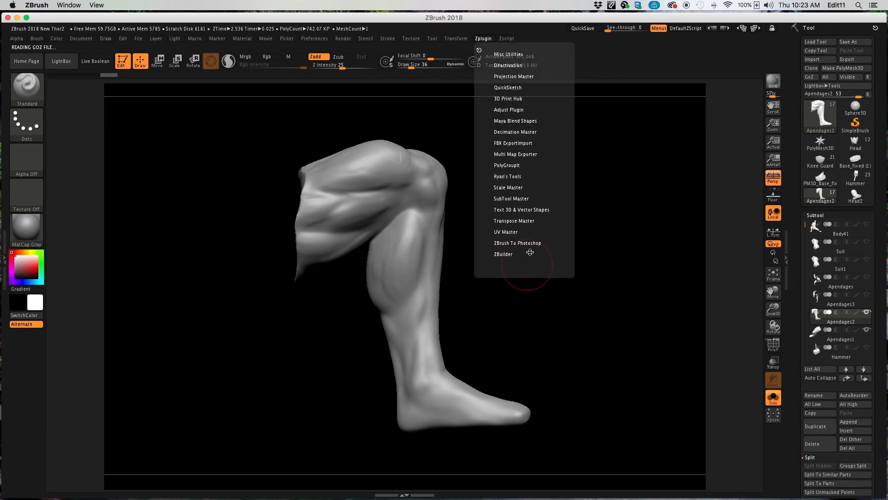
Enable Control Painting in UV Master for the front leg and choose the Attract mode
click(509, 231)
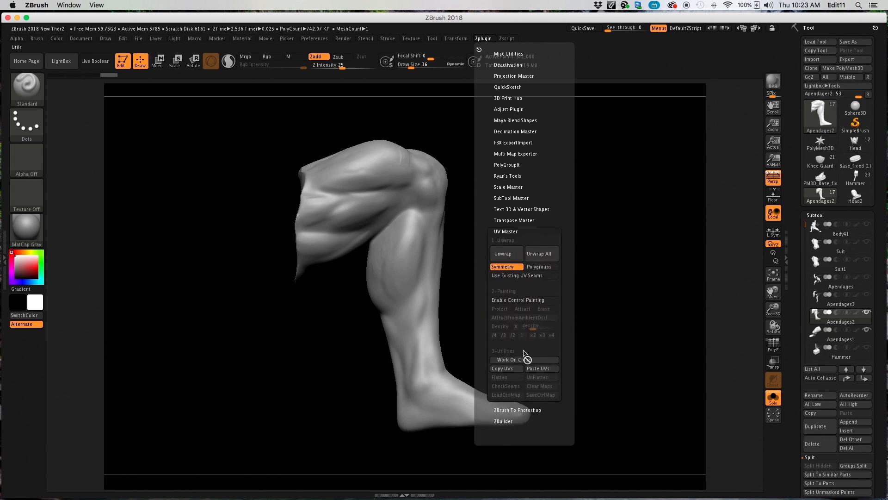
click(527, 301)
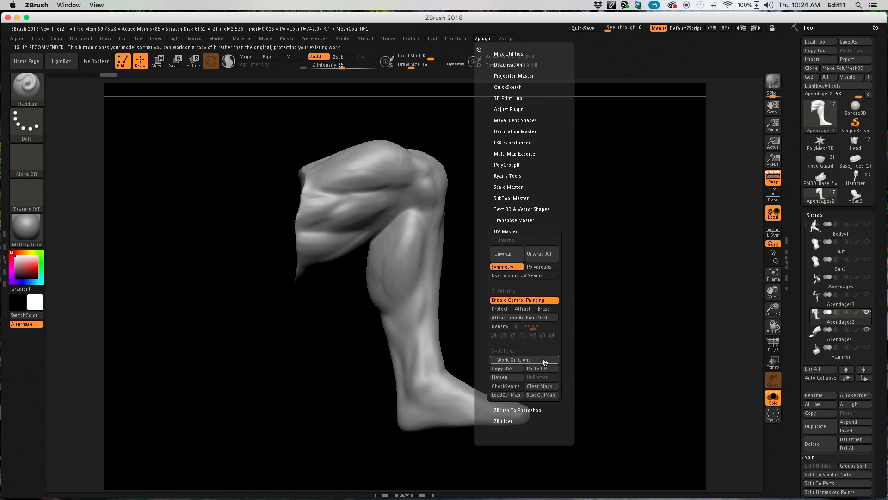
click(526, 309)
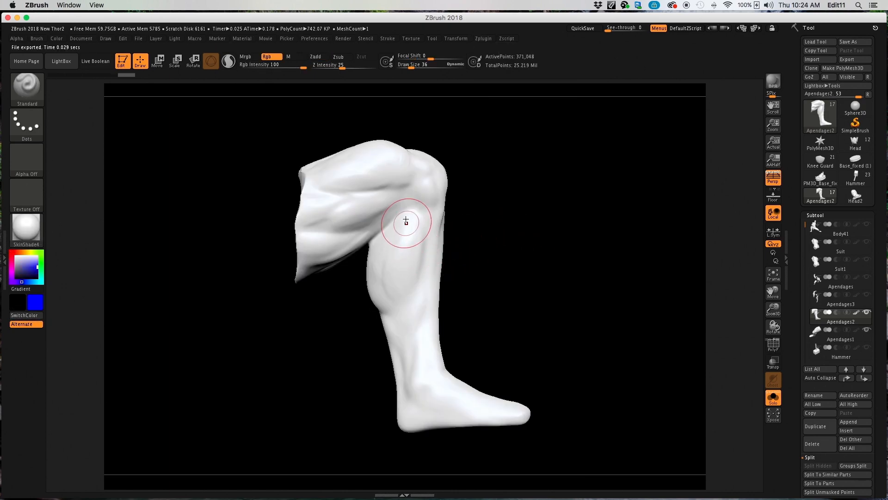
Paint an Attract line at draw size 10 from the thigh's cut edge past the knee to the sole, and unwrap the leg's UVs
key(s)
drag(584, 201, 578, 201)
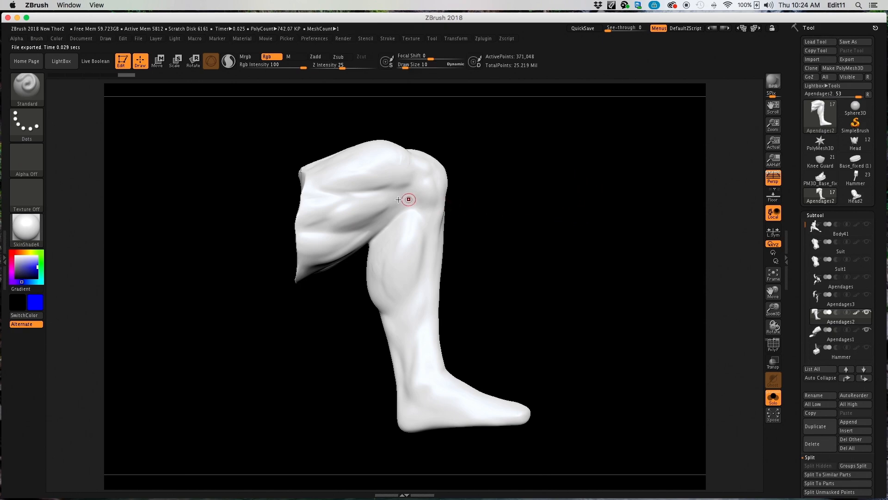
mouse_move(298, 221)
mouse_down()
mouse_move(404, 192)
mouse_move(426, 205)
mouse_move(413, 305)
mouse_move(443, 450)
mouse_up()
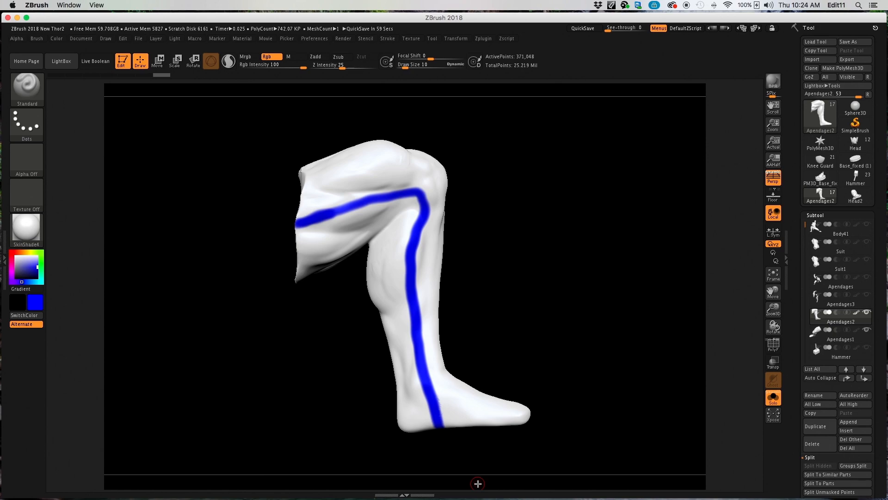
click(487, 40)
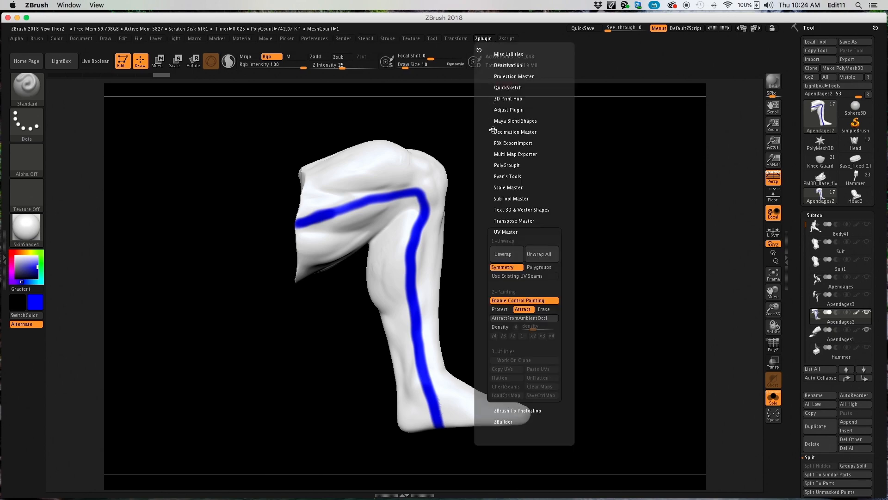
click(513, 255)
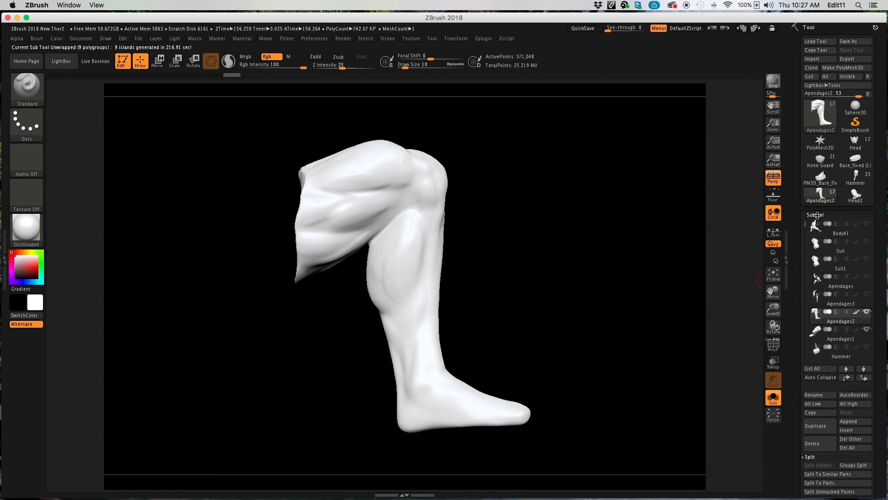
Open the NoiseMaker for the leg's surface noise and enlarge the leg in a side view in its preview
click(816, 215)
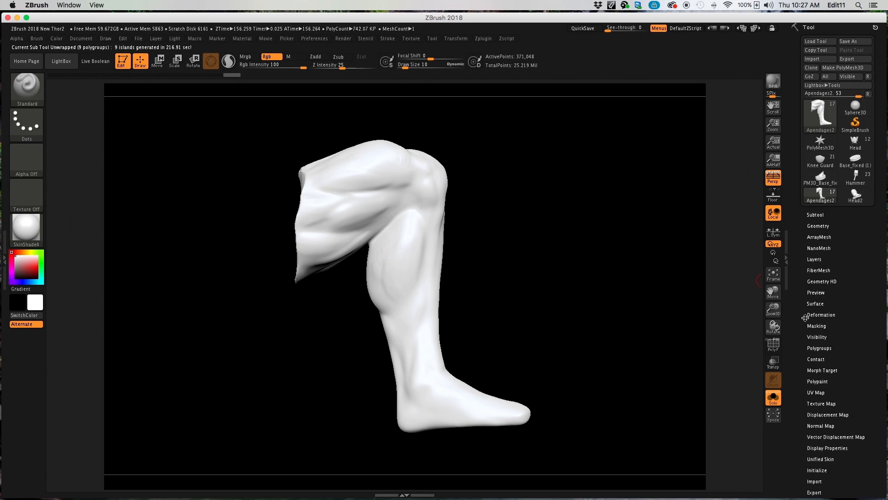
click(815, 303)
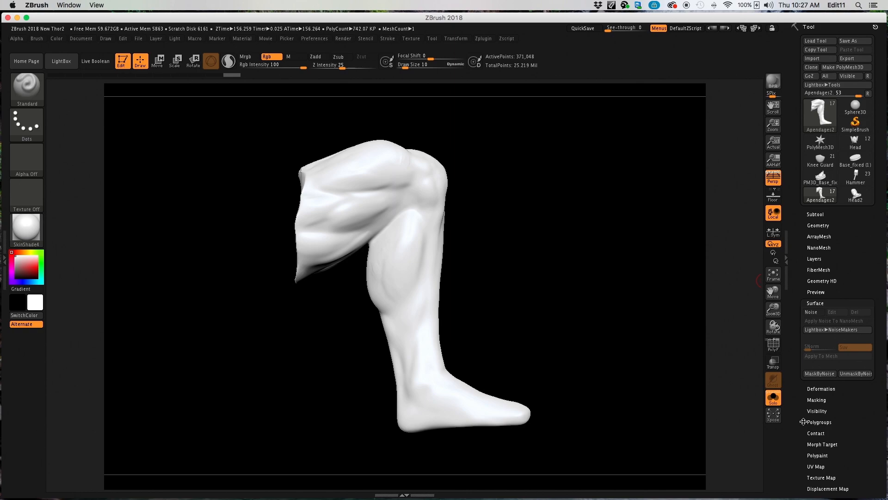
click(813, 313)
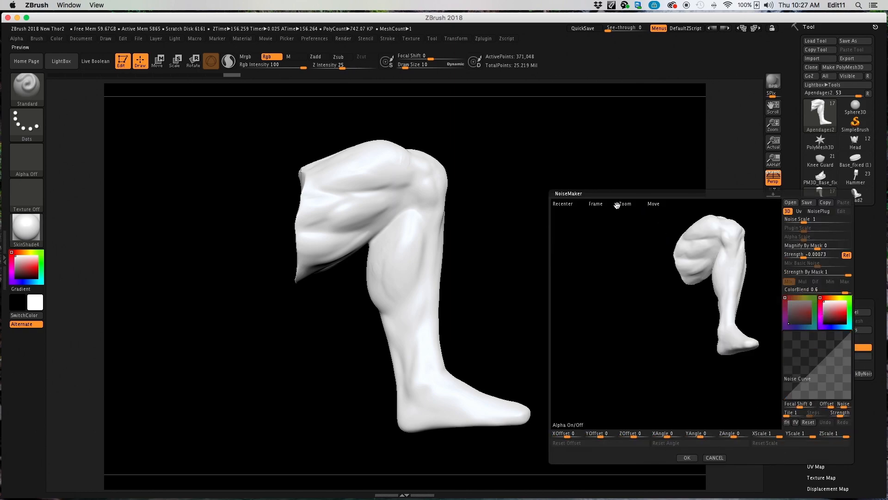
click(601, 203)
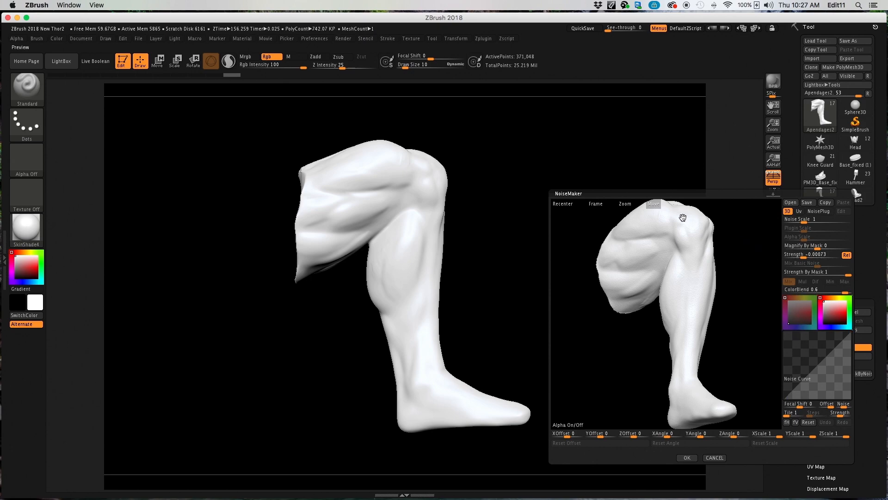
mouse_move(730, 305)
mouse_down()
mouse_move(756, 305)
mouse_move(739, 309)
mouse_up()
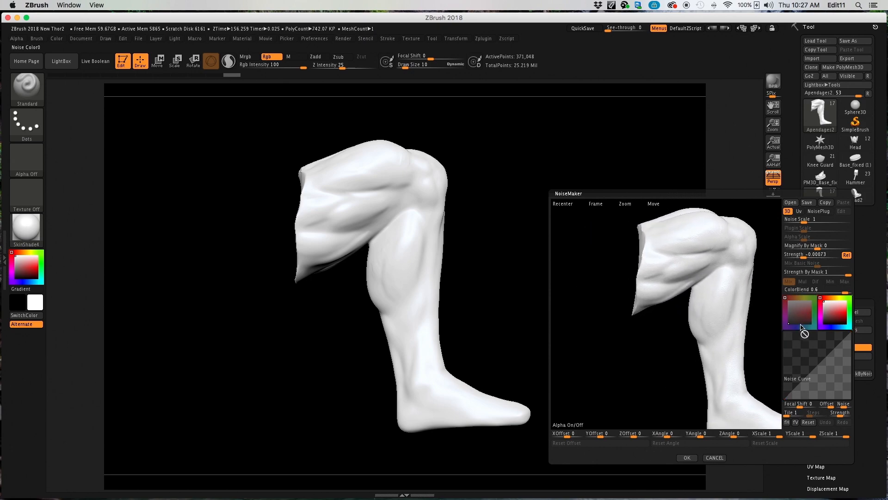
Start loading an alpha image for the noise and browse to the Textures folder on the Desktop
click(573, 426)
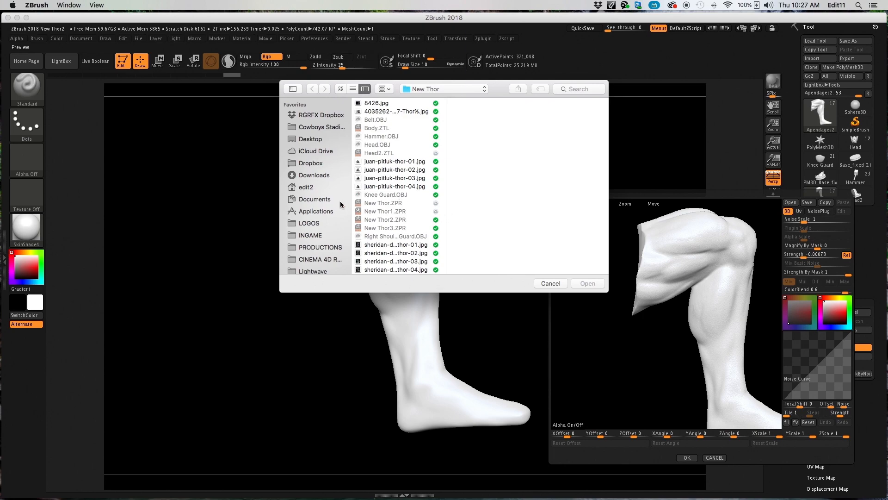
scroll(341, 205, down, 8)
scroll(315, 206, down, 3)
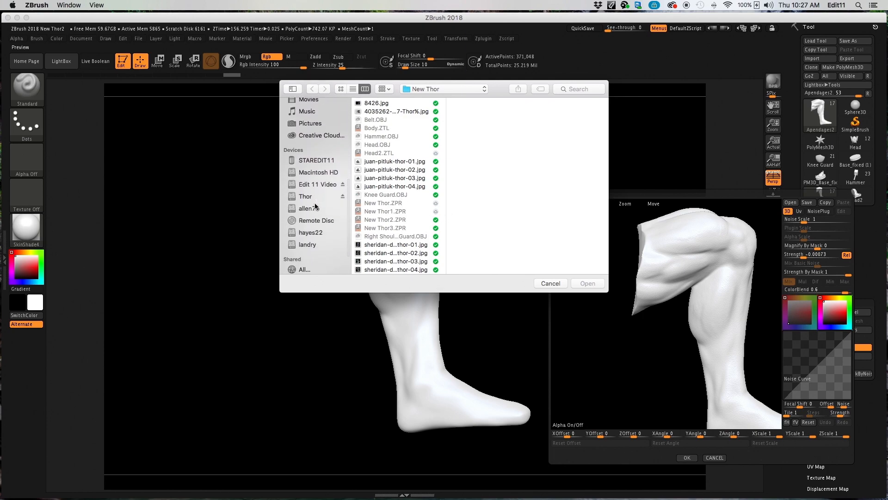
scroll(315, 206, up, 5)
scroll(319, 185, up, 5)
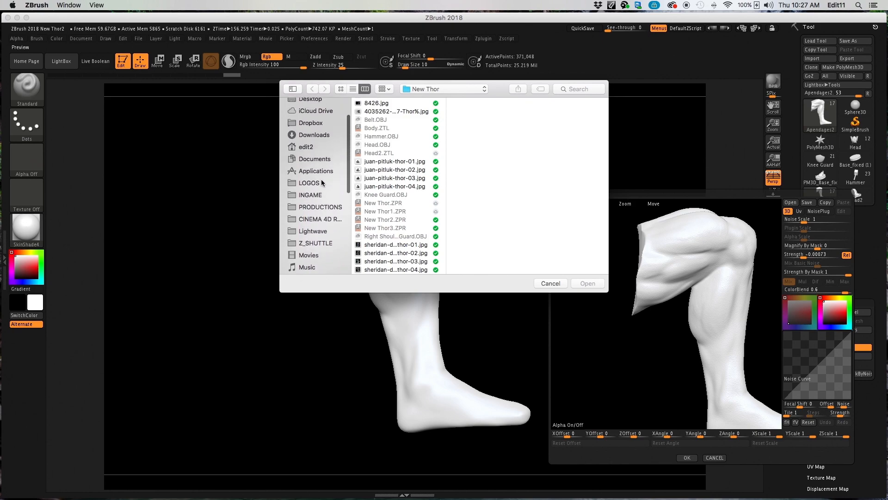
scroll(315, 146, up, 2)
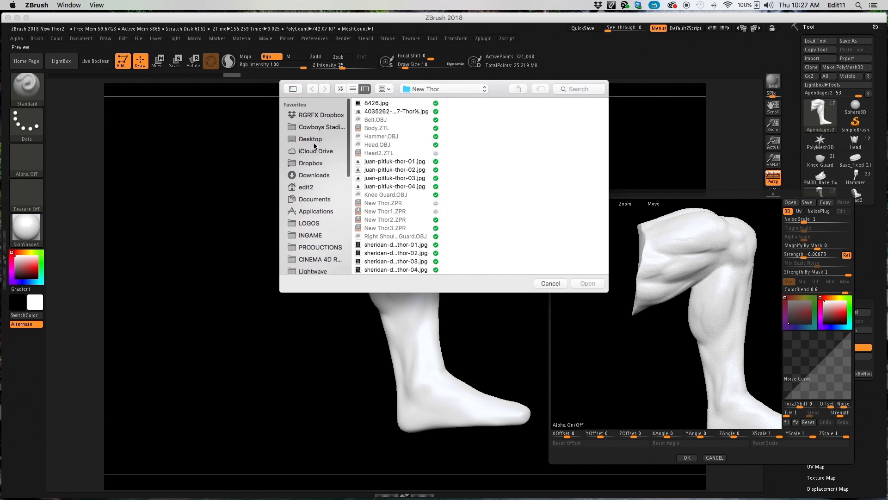
click(313, 139)
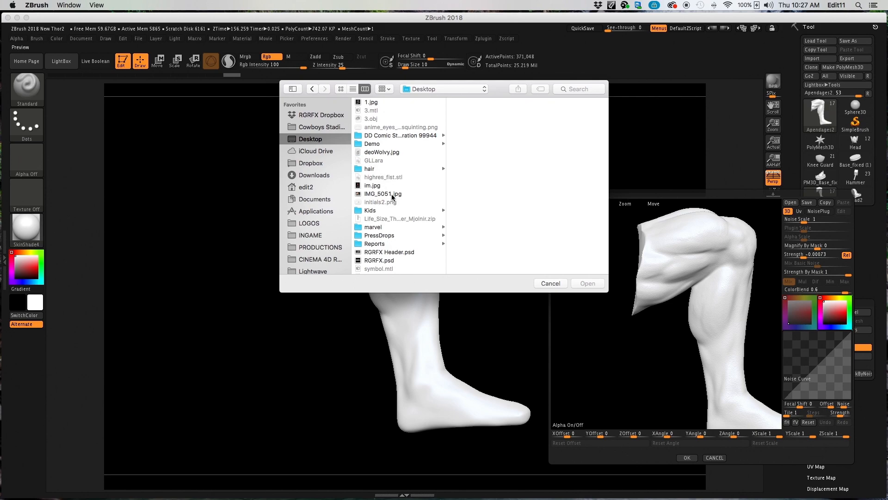
scroll(392, 193, down, 2)
scroll(392, 193, down, 2)
click(377, 262)
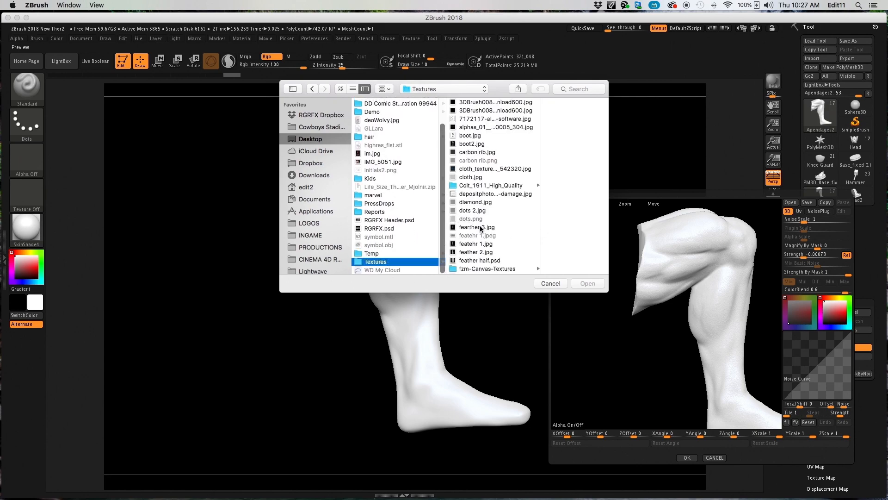
Compare the previews of weave.jpg and weave04.jpg, and load weave.jpg as the noise alpha
scroll(481, 228, down, 5)
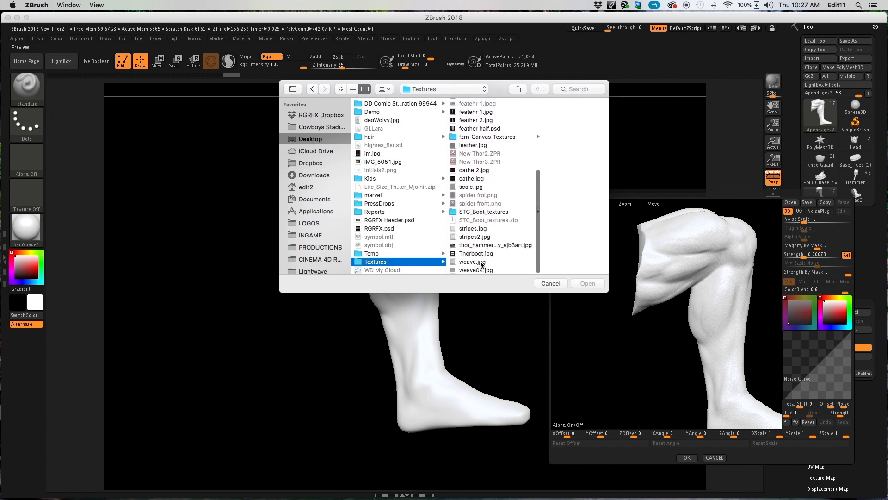
click(481, 263)
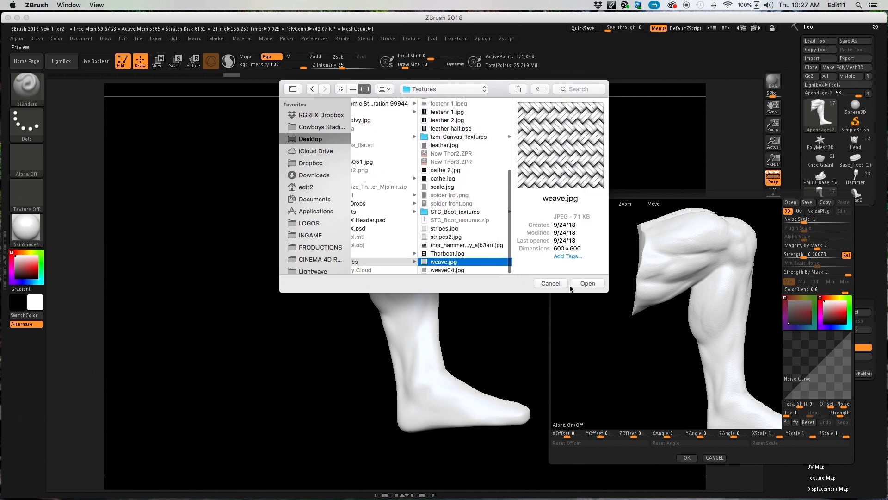
click(435, 270)
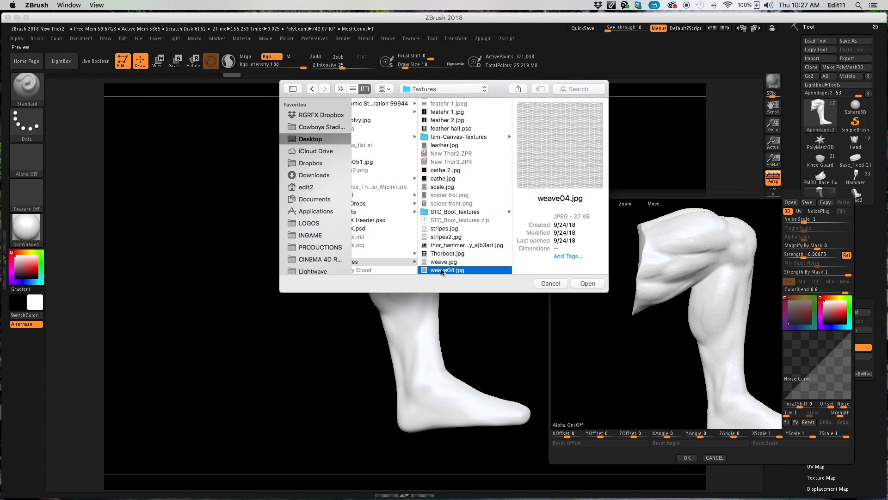
click(451, 262)
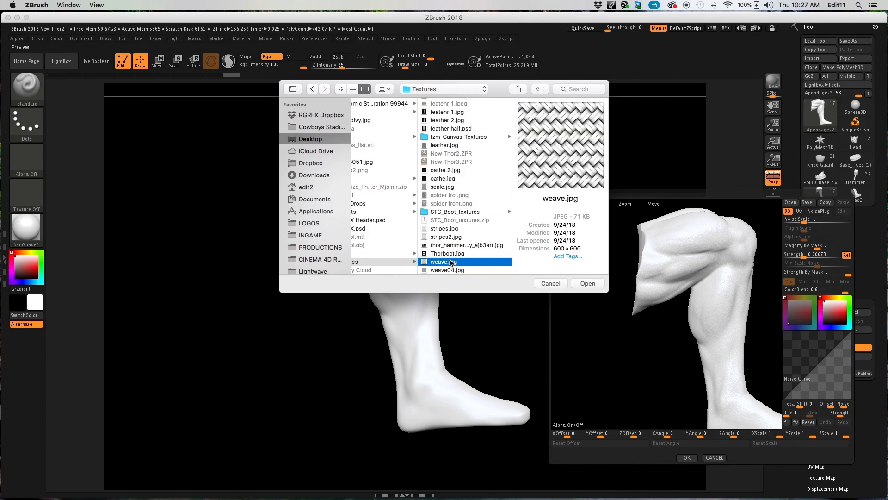
click(586, 284)
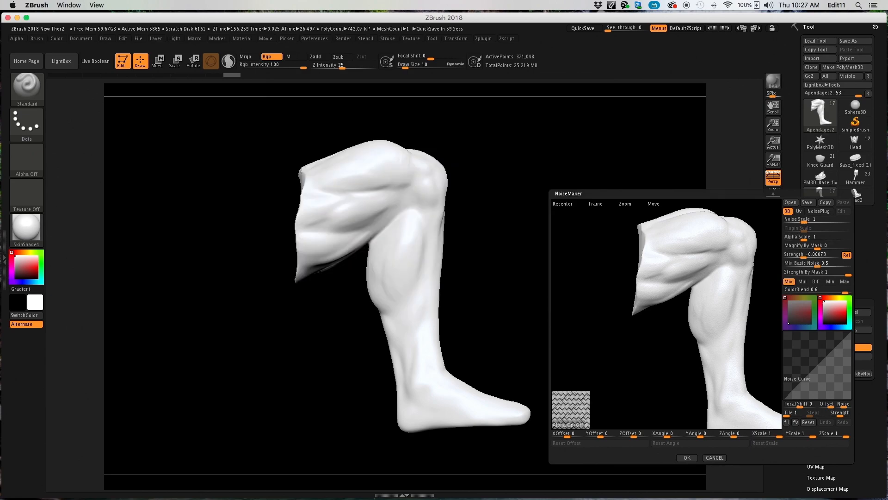
Set the noise strength to -0.01047 and Mix Basic Noise to 0
click(806, 255)
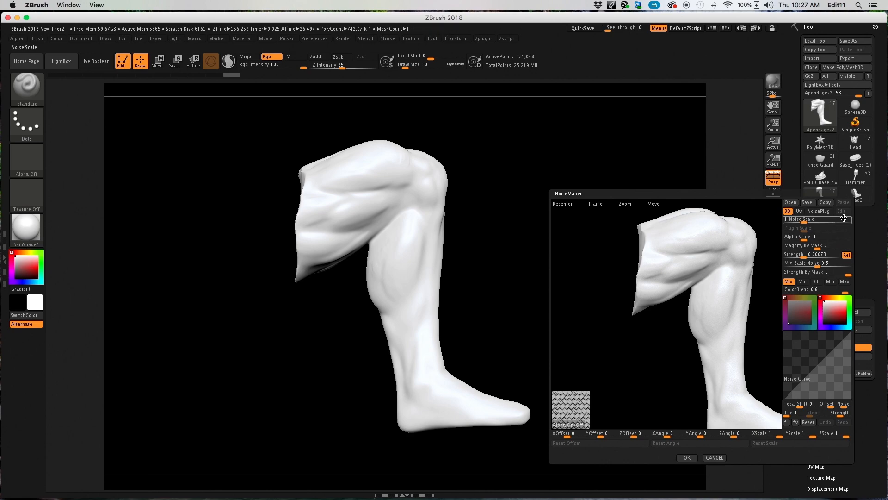
click(805, 256)
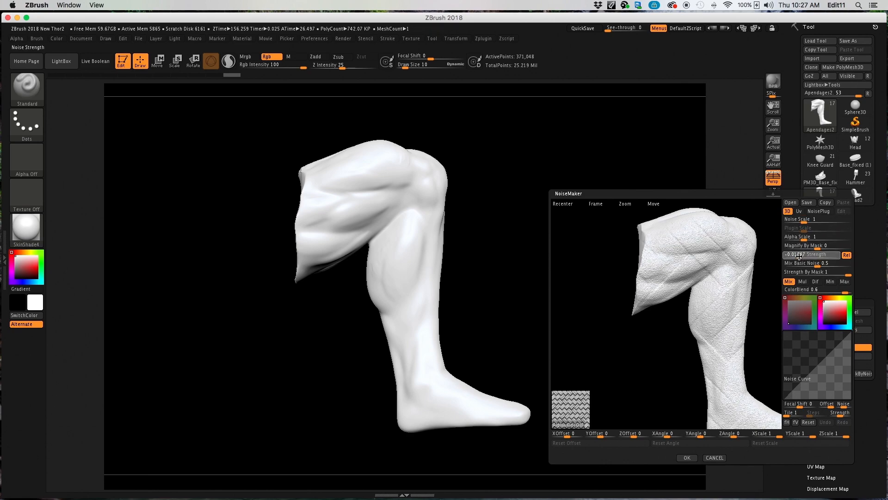
click(819, 268)
drag(817, 266, 784, 267)
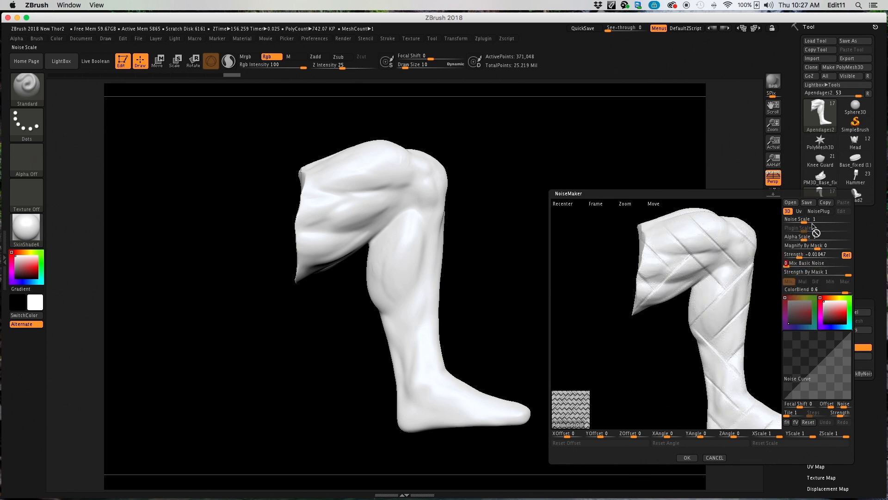
Map the weave noise by UV with Alpha Scale 0.09436 and Strength -0.05146, and accept it for the leg
click(799, 211)
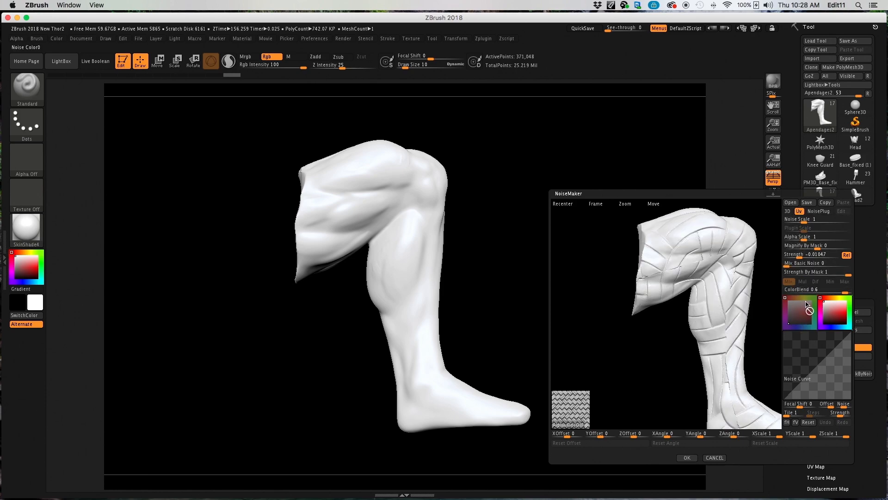
click(814, 236)
drag(804, 240, 798, 260)
drag(798, 239, 798, 242)
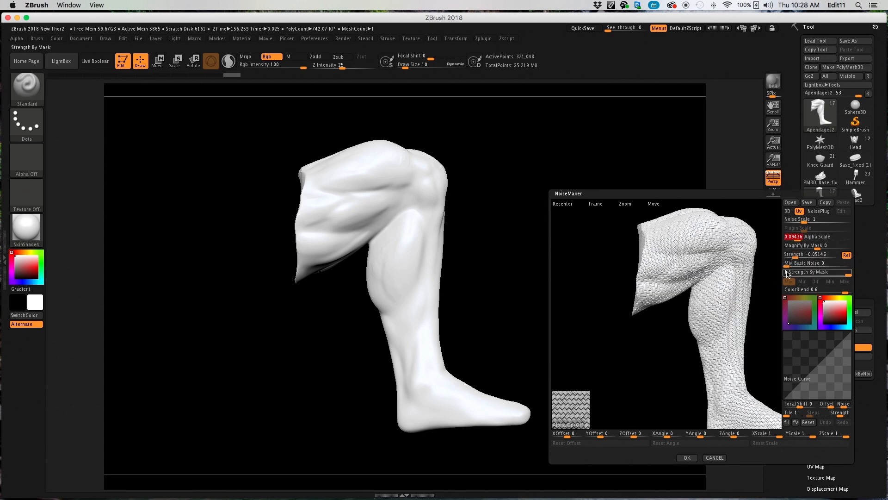
drag(749, 301, 769, 300)
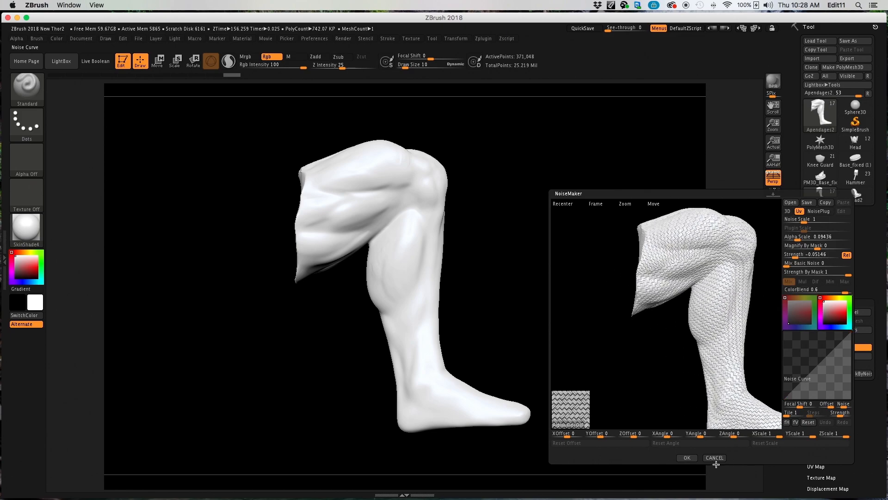
click(688, 458)
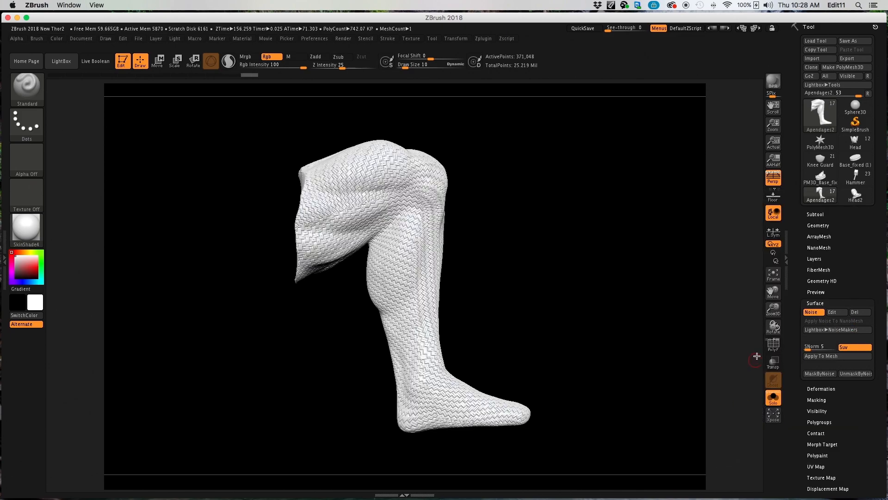
Divide the front leg mesh once to subdivision level 2 and reopen the Surface noise settings
mouse_move(774, 325)
mouse_down()
mouse_move(728, 333)
mouse_move(757, 327)
mouse_move(776, 371)
mouse_move(773, 326)
mouse_up()
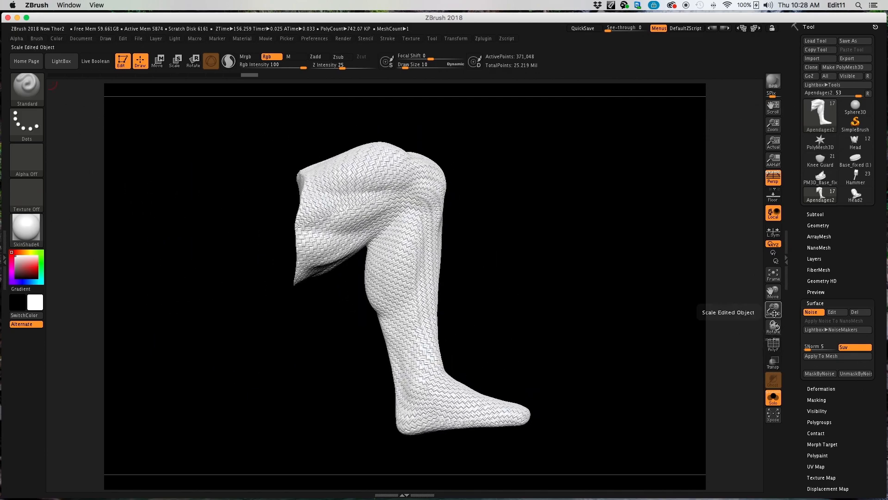
click(820, 225)
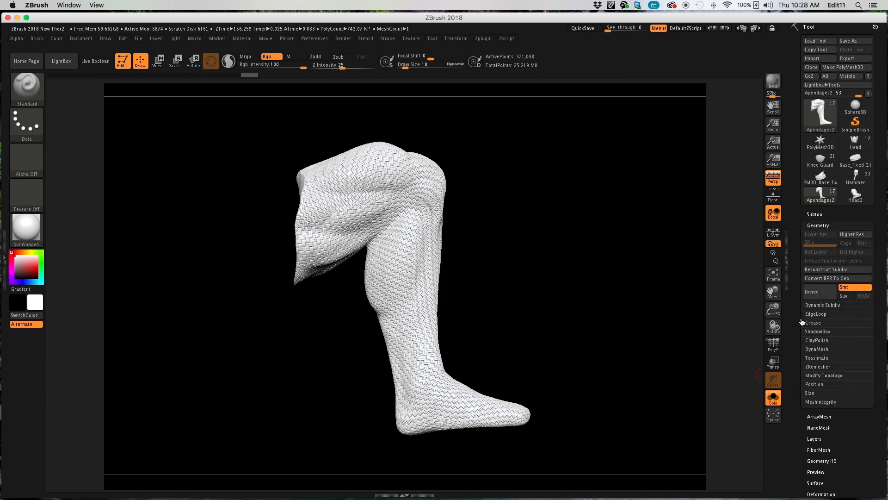
click(817, 296)
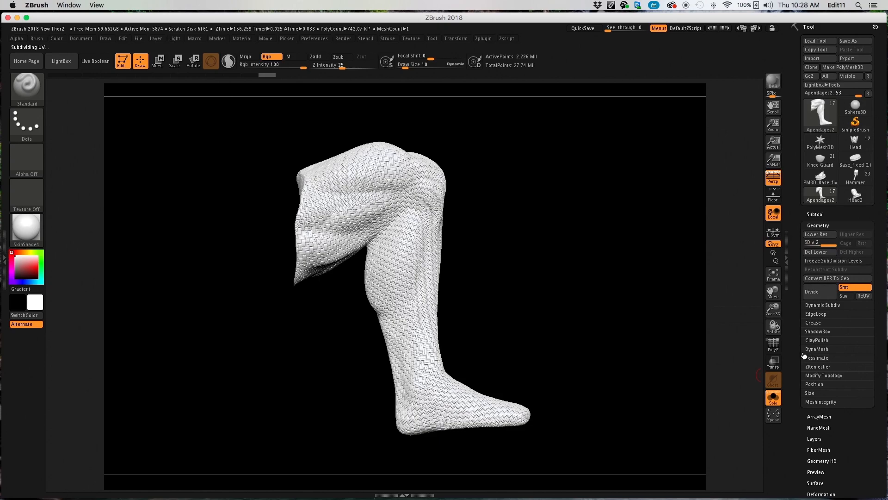
click(818, 225)
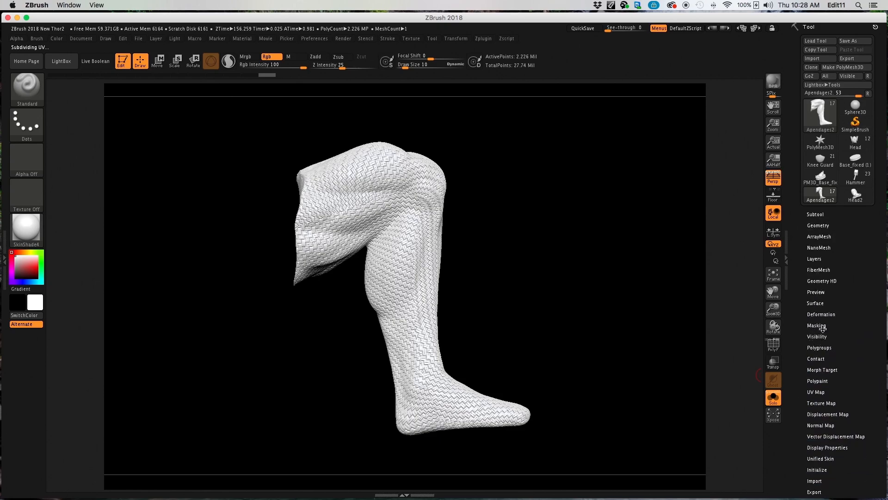
click(819, 303)
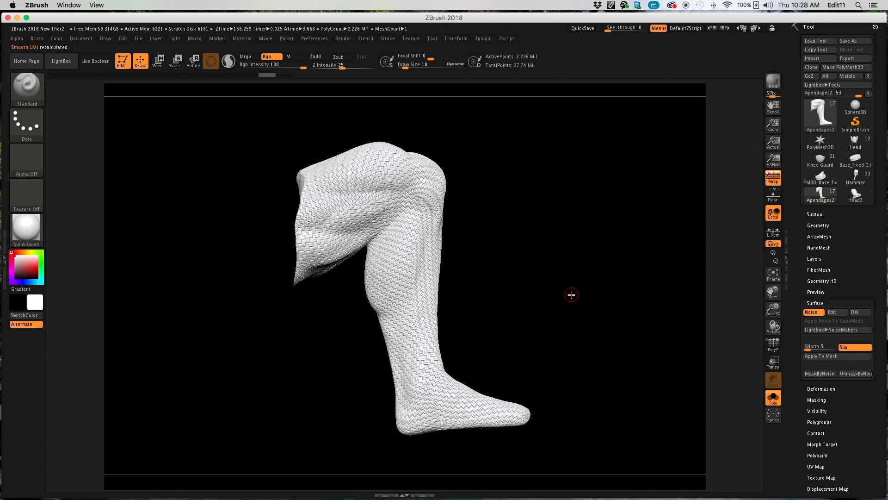
Set the draw size to 42 and mask the foot and lower shin of the front leg
key(s)
drag(596, 280, 604, 279)
mouse_move(529, 362)
ctrl+mouse_down()
mouse_move(525, 400)
mouse_move(455, 419)
mouse_move(418, 370)
mouse_move(414, 333)
mouse_move(423, 310)
mouse_move(504, 405)
ctrl+mouse_up()
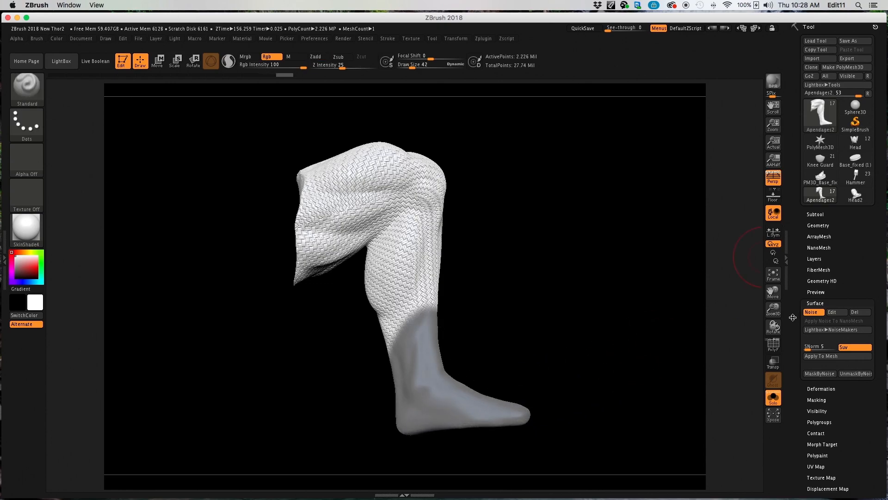
Show the Knee Guard together with the legs as a masking guide and make Apendages2 the active subtool again
click(773, 395)
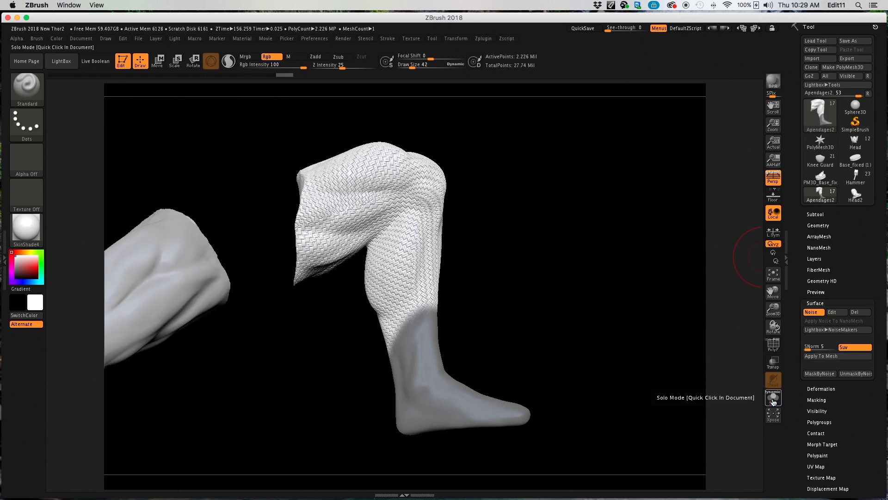
click(816, 214)
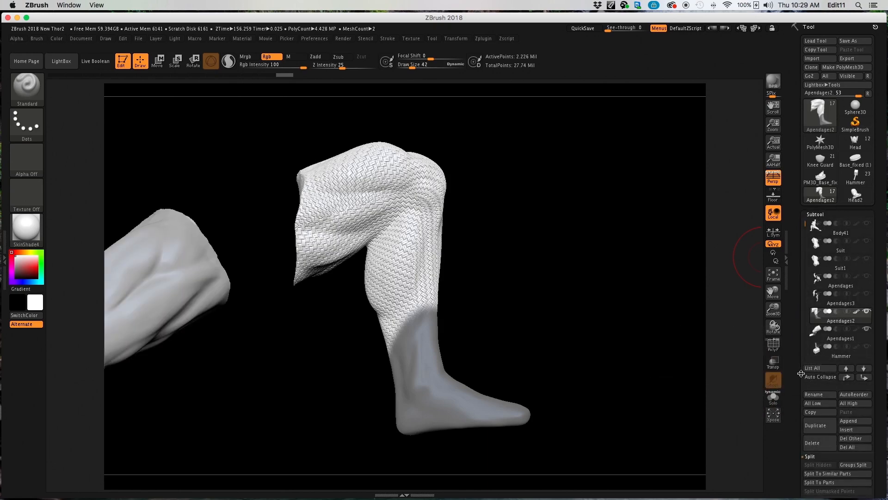
scroll(797, 336, down, 5)
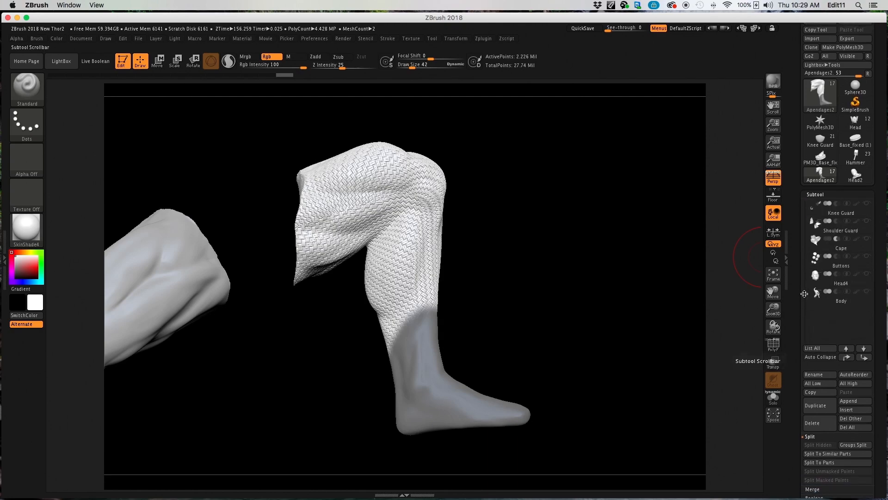
mouse_move(806, 294)
mouse_down()
mouse_move(803, 312)
mouse_move(810, 284)
mouse_up()
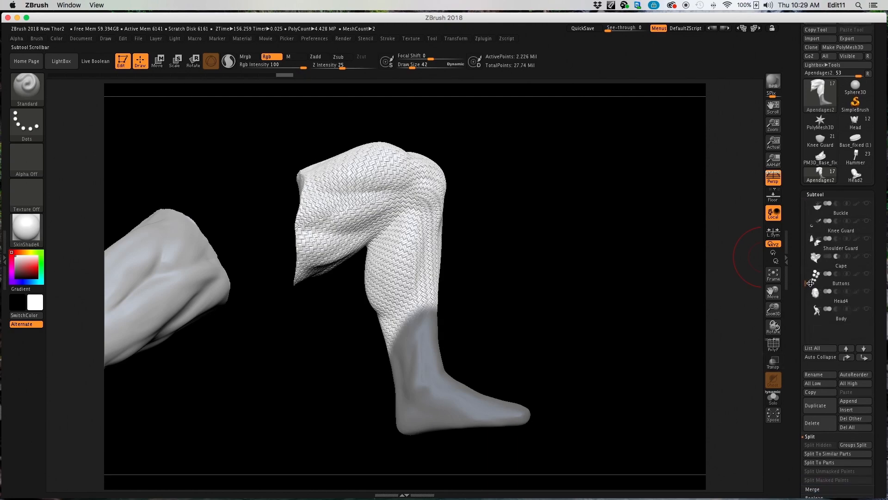
click(842, 226)
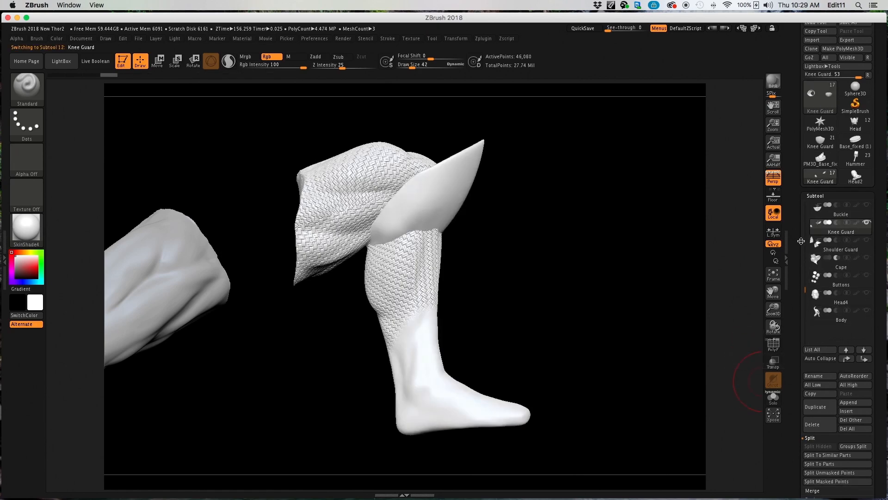
scroll(802, 275, up, 2)
drag(804, 306, 808, 258)
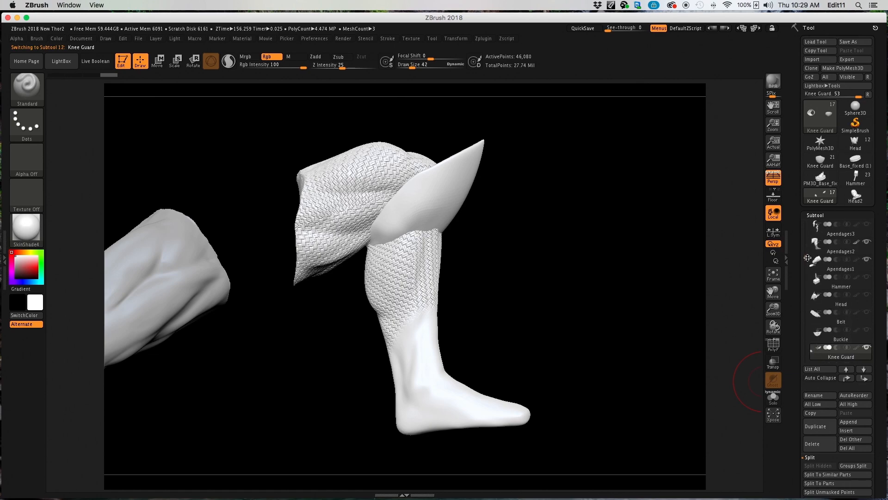
click(842, 252)
Mask the front leg's shin up to the edge of the Knee Guard, reducing the draw size to 19
mouse_move(446, 367)
ctrl+mouse_down()
mouse_move(408, 326)
mouse_move(427, 247)
mouse_move(437, 257)
mouse_move(422, 252)
mouse_move(431, 253)
ctrl+mouse_up()
key(s)
drag(551, 248, 546, 248)
mouse_move(429, 270)
ctrl+mouse_down()
mouse_move(386, 272)
mouse_move(389, 349)
mouse_move(372, 285)
mouse_move(382, 250)
mouse_move(391, 250)
mouse_move(370, 253)
mouse_move(394, 356)
ctrl+mouse_up()
drag(773, 327, 779, 281)
mouse_move(484, 349)
ctrl+mouse_down()
mouse_move(467, 337)
mouse_move(431, 346)
mouse_move(532, 357)
mouse_move(546, 335)
ctrl+mouse_up()
mouse_move(774, 328)
mouse_down()
mouse_move(743, 264)
mouse_move(778, 320)
mouse_move(787, 309)
mouse_move(782, 285)
mouse_up()
click(775, 276)
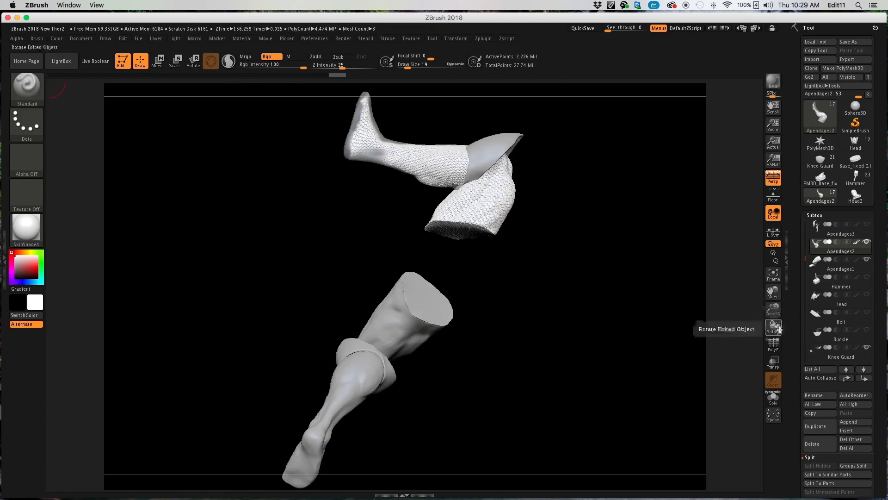
Extend the mask over the back of the calf until no weave remains between the foot and the Knee Guard
click(776, 278)
drag(776, 327, 773, 325)
mouse_move(493, 309)
ctrl+mouse_down()
mouse_move(484, 253)
mouse_move(409, 250)
mouse_move(252, 162)
ctrl+mouse_up()
mouse_move(250, 102)
shift+mouse_down()
mouse_move(217, 240)
mouse_move(236, 222)
mouse_move(254, 147)
mouse_move(284, 187)
mouse_move(306, 273)
mouse_move(467, 317)
mouse_move(470, 331)
mouse_move(389, 340)
shift+mouse_up()
mouse_move(776, 326)
mouse_down()
mouse_move(745, 347)
mouse_move(776, 310)
mouse_move(780, 319)
mouse_move(796, 278)
mouse_move(774, 277)
mouse_up()
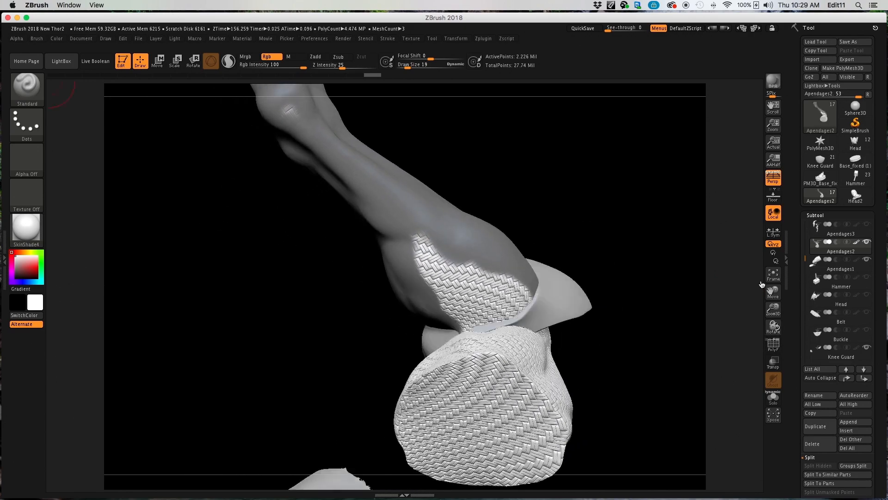
key(ctrl)
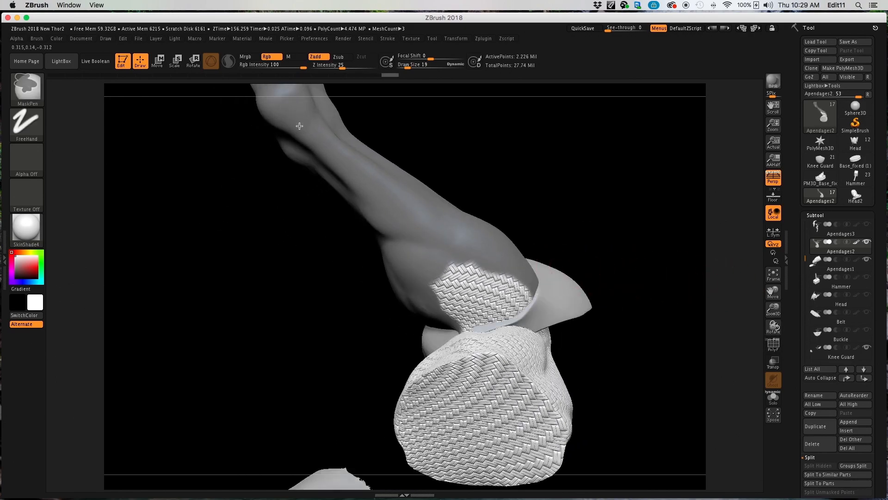
mouse_move(449, 262)
ctrl+mouse_down()
mouse_move(462, 292)
mouse_move(521, 289)
mouse_move(521, 298)
mouse_move(463, 312)
ctrl+mouse_up()
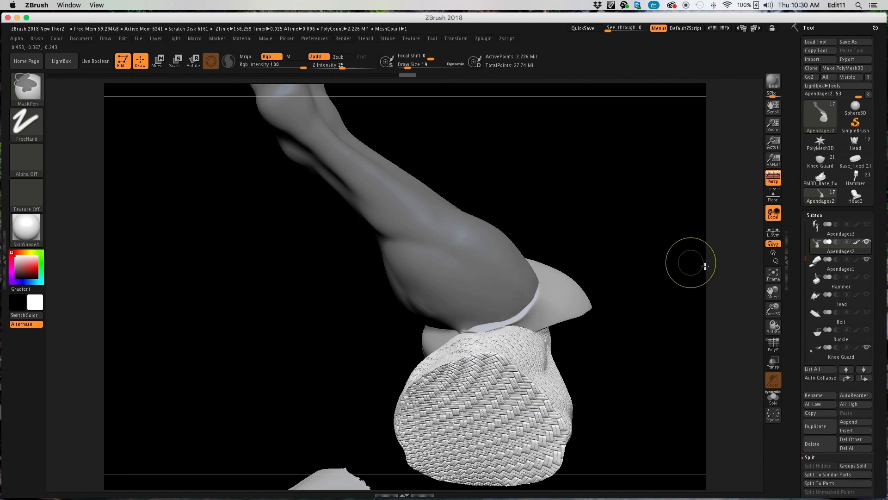
Set the draw size to 6 and clean up the mask border behind the knee, clearing the stray spot on the thigh
mouse_move(774, 326)
mouse_down()
mouse_move(741, 333)
mouse_move(631, 254)
mouse_move(631, 244)
mouse_move(644, 242)
mouse_up()
key(s)
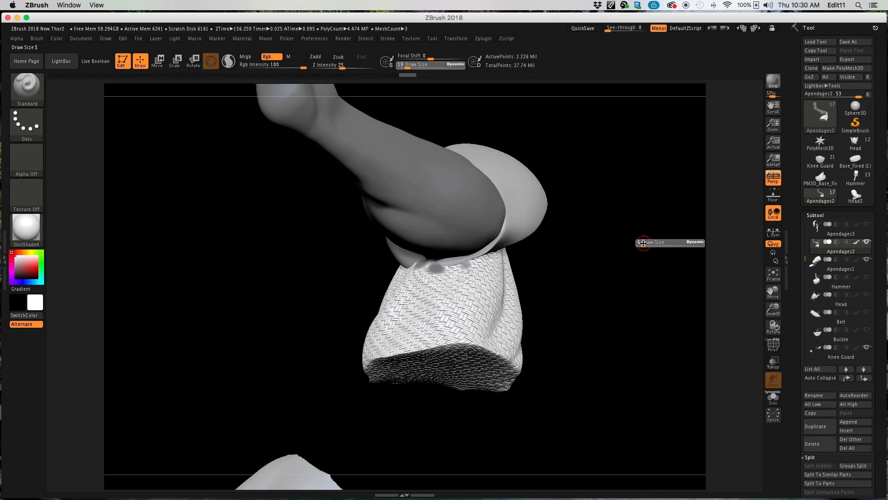
key(ctrl)
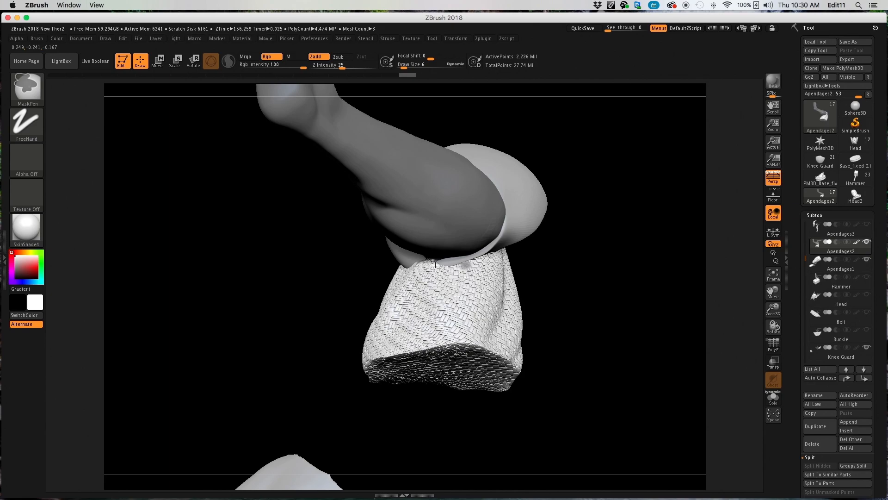
mouse_move(774, 326)
mouse_down()
mouse_move(788, 324)
mouse_move(778, 322)
mouse_up()
key(ctrl)
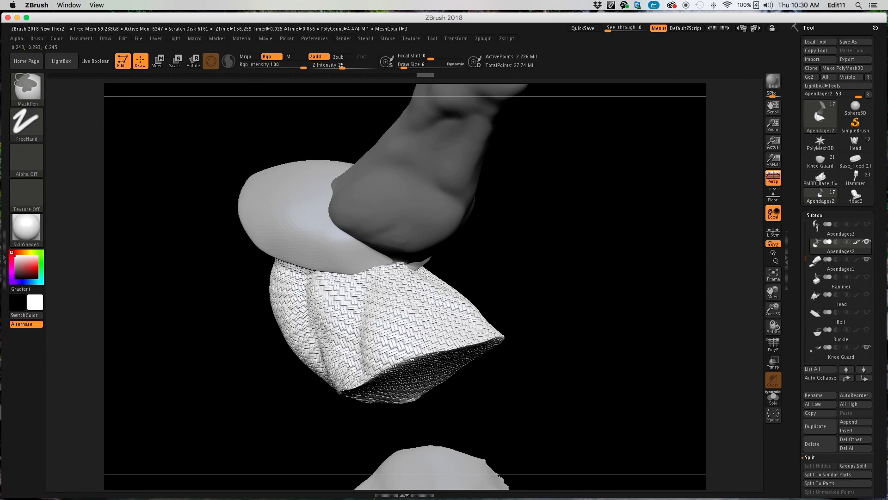
mouse_move(773, 328)
mouse_down()
mouse_move(771, 300)
mouse_move(733, 290)
mouse_up()
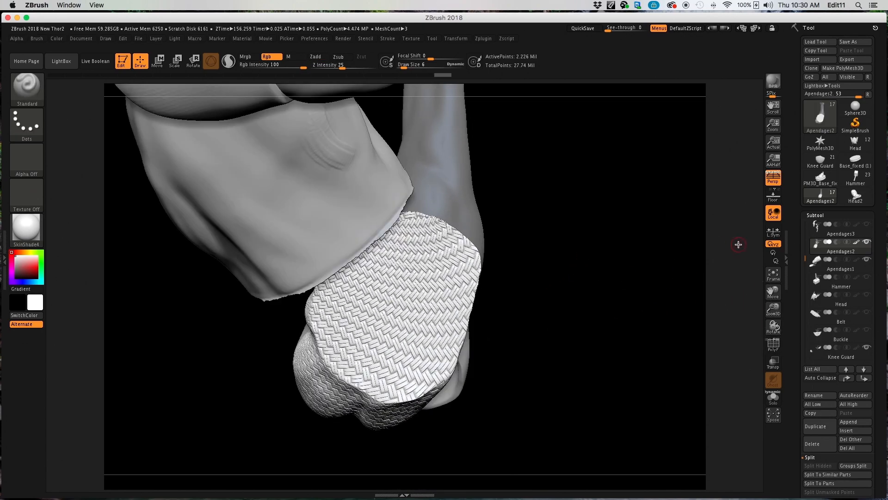
Isolate the front leg and mask the thigh's flat cut end out to its rim with draw size 21
click(773, 397)
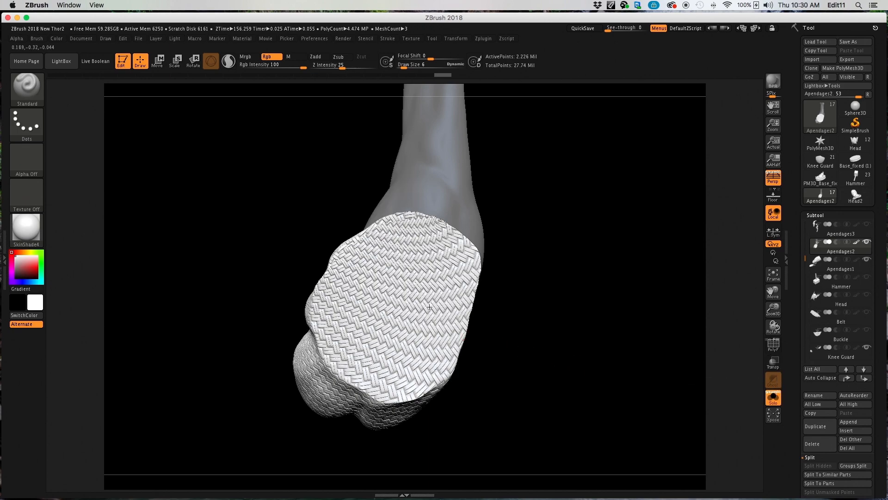
key(s)
mouse_move(595, 253)
mouse_down()
mouse_move(606, 256)
mouse_move(598, 253)
mouse_up()
mouse_move(429, 324)
ctrl+mouse_down()
mouse_move(429, 313)
mouse_move(400, 303)
mouse_move(398, 259)
mouse_move(352, 255)
mouse_move(341, 317)
mouse_move(363, 349)
mouse_move(380, 359)
mouse_move(409, 313)
mouse_move(376, 301)
mouse_move(413, 333)
mouse_move(405, 372)
mouse_move(373, 368)
ctrl+mouse_up()
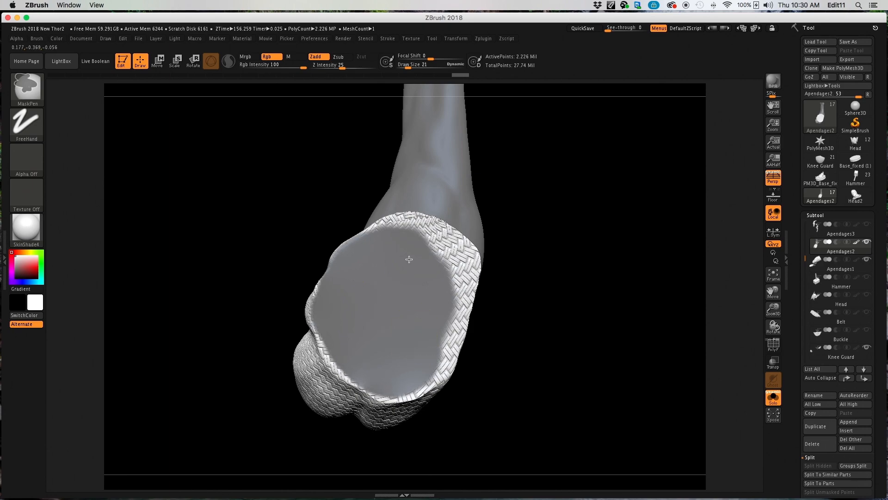
mouse_move(397, 242)
ctrl+mouse_down()
mouse_move(414, 236)
mouse_move(445, 254)
mouse_move(448, 297)
mouse_move(456, 280)
mouse_move(435, 353)
mouse_move(407, 374)
mouse_move(342, 341)
mouse_move(328, 307)
ctrl+mouse_up()
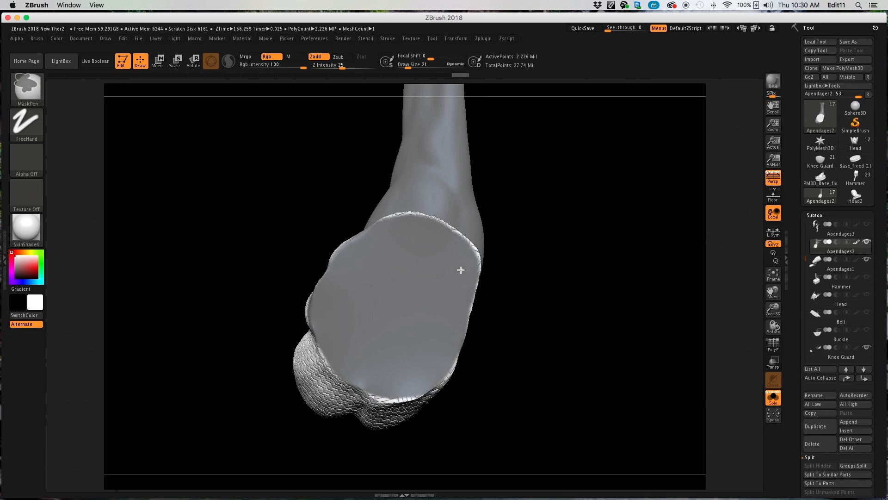
Set the draw size to 10 and unmask the spill on the side of the thigh beside the cut end
drag(773, 327, 746, 328)
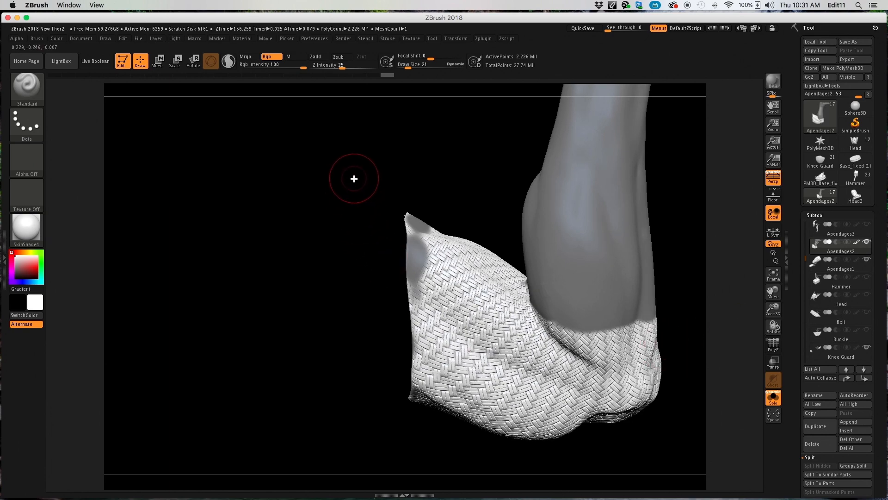
key(s)
drag(355, 173, 352, 177)
key(ctrl)
mouse_move(437, 273)
ctrl+alt+mouse_down()
mouse_move(423, 249)
mouse_move(428, 225)
mouse_move(417, 265)
ctrl+alt+mouse_up()
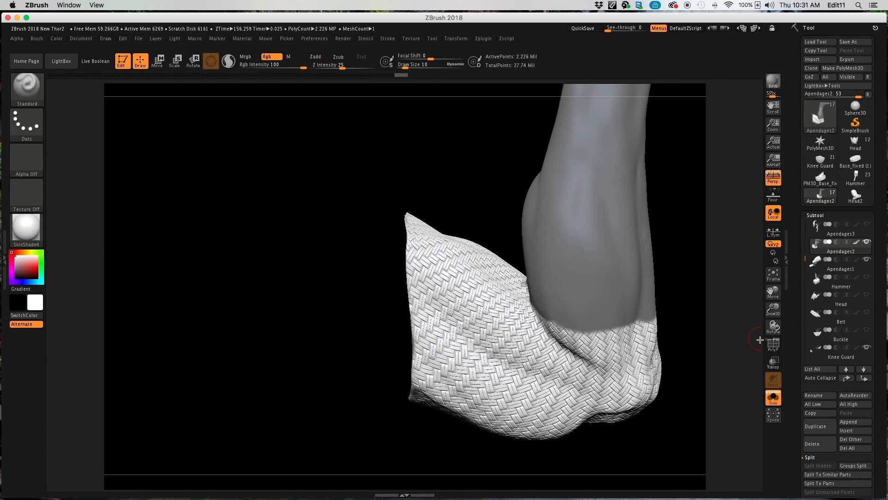
Unmask the remaining spill around the rim of the thigh's cut end from the other sides
mouse_move(773, 326)
mouse_down()
mouse_move(702, 288)
mouse_move(666, 292)
mouse_up()
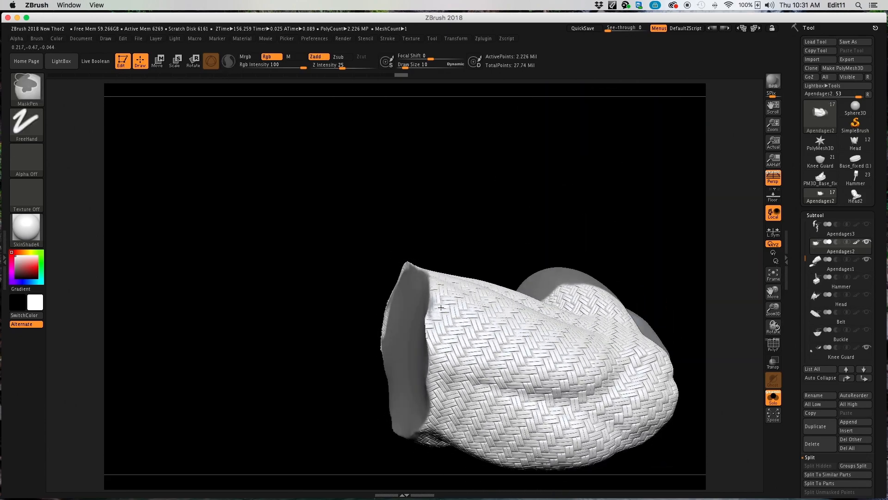
mouse_move(773, 326)
mouse_down()
mouse_move(781, 277)
mouse_move(735, 281)
mouse_up()
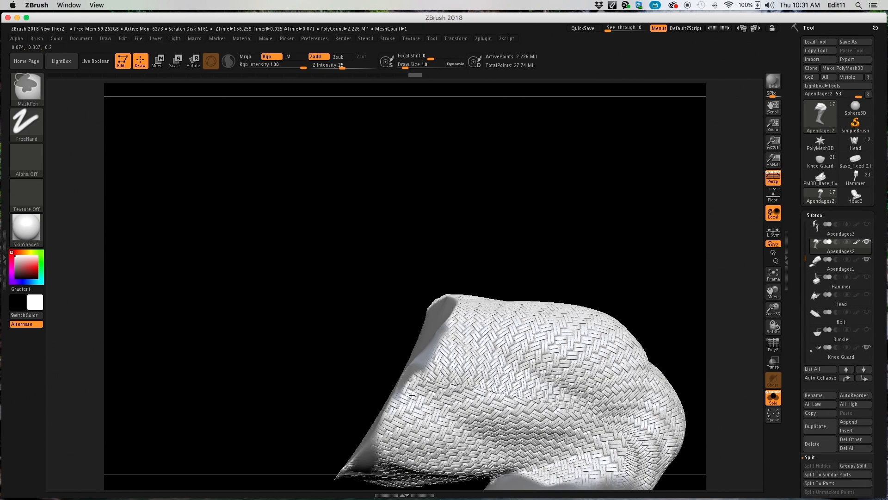
ctrl+alt+drag(409, 393, 447, 348)
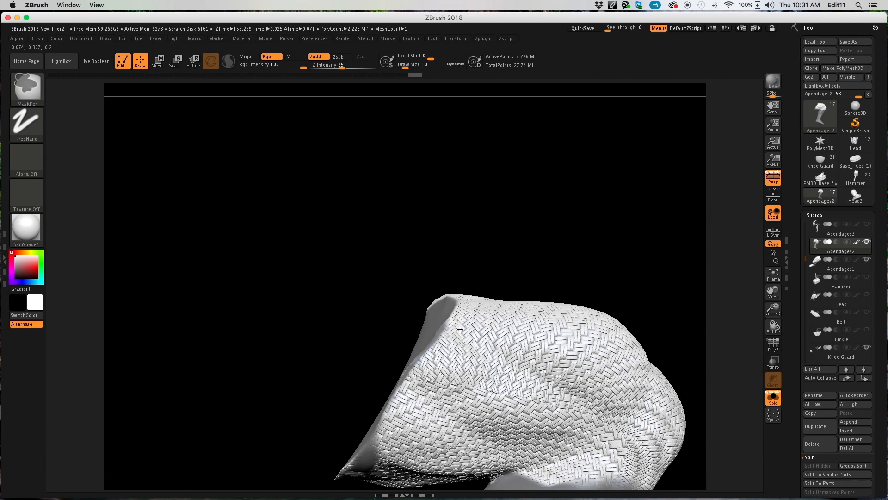
drag(773, 298, 761, 343)
mouse_move(396, 317)
ctrl+alt+mouse_down()
mouse_move(388, 301)
mouse_move(371, 313)
mouse_move(402, 278)
ctrl+alt+mouse_up()
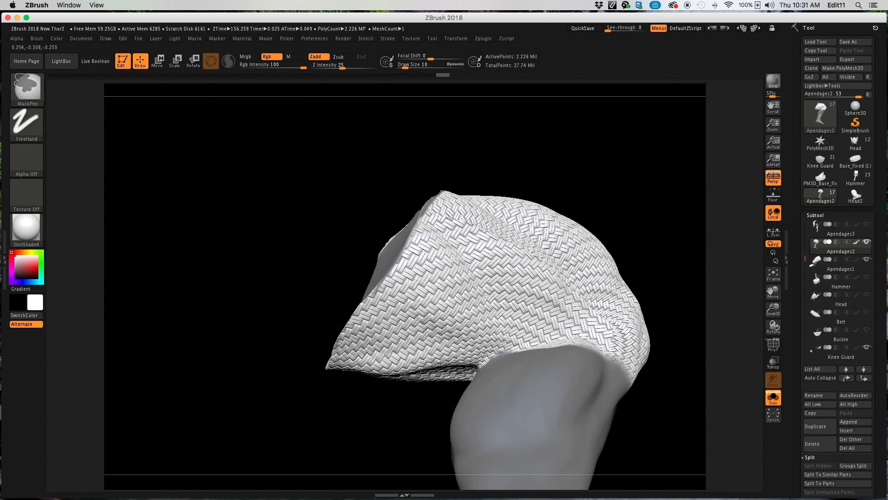
Apply the weave surface noise to the leg mesh and clear the mask
click(815, 215)
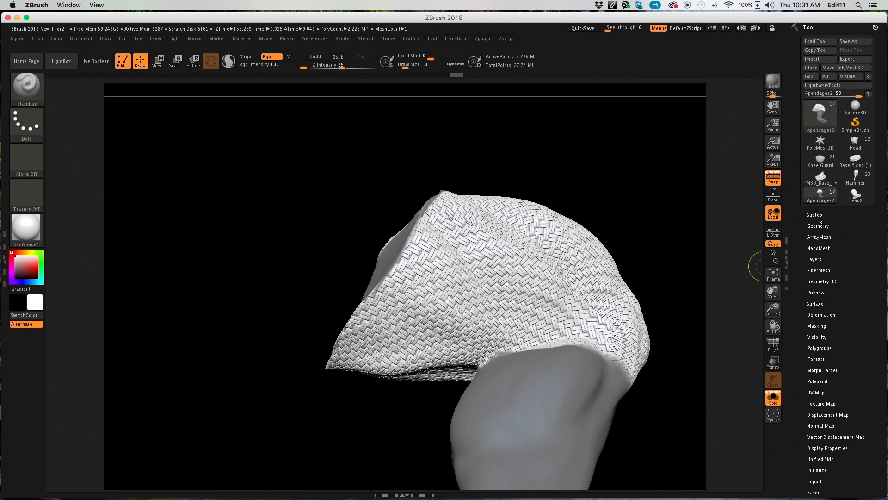
click(816, 303)
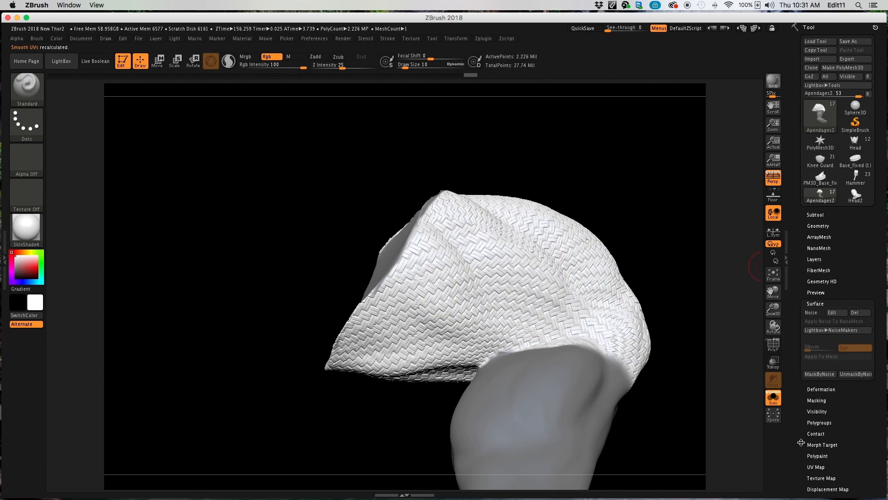
drag(773, 326, 764, 344)
key(ctrl)
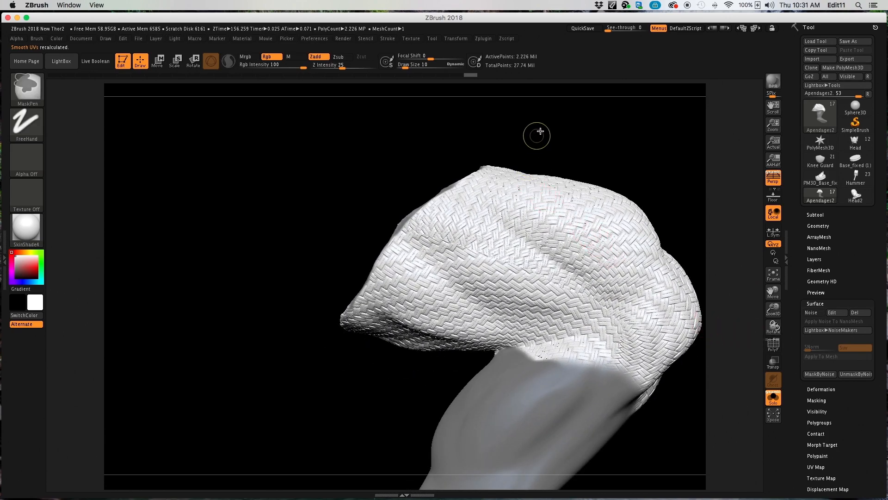
ctrl+drag(575, 133, 726, 293)
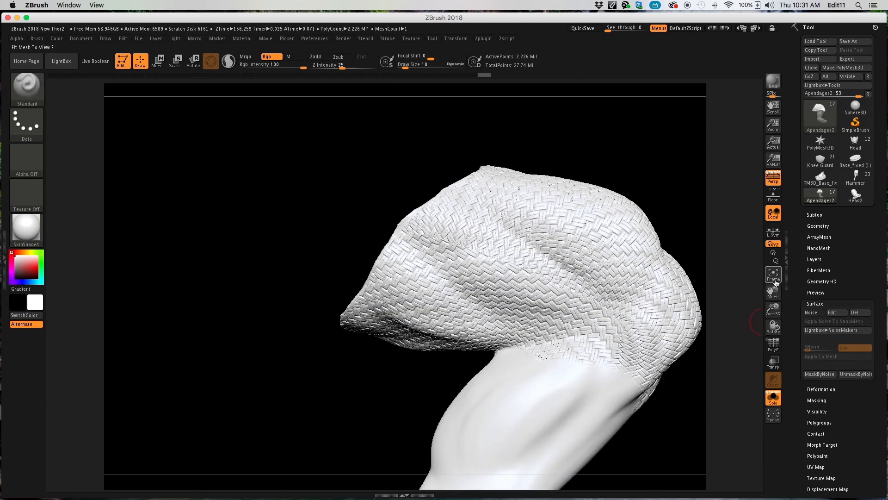
key(f)
drag(774, 328, 834, 251)
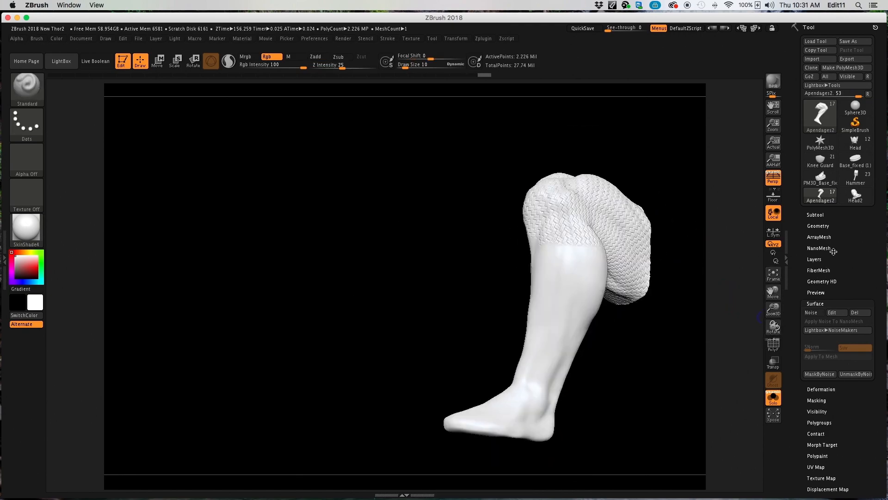
Hide the Apendages1 subtool and make the original Apendages subtool active
click(818, 215)
mouse_move(815, 303)
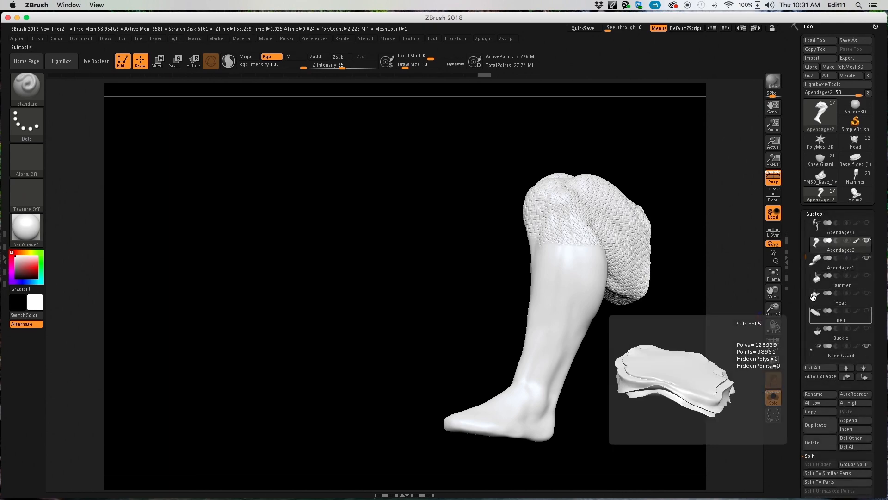
drag(806, 251, 808, 239)
click(868, 293)
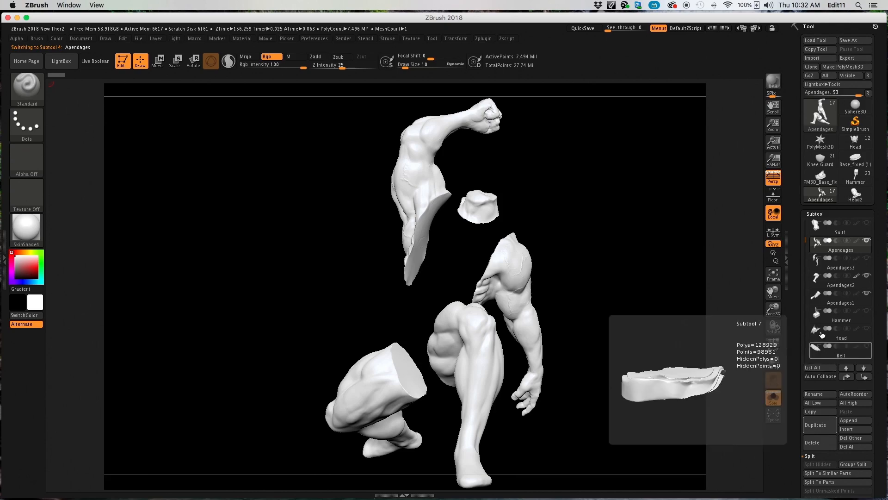
mouse_move(852, 301)
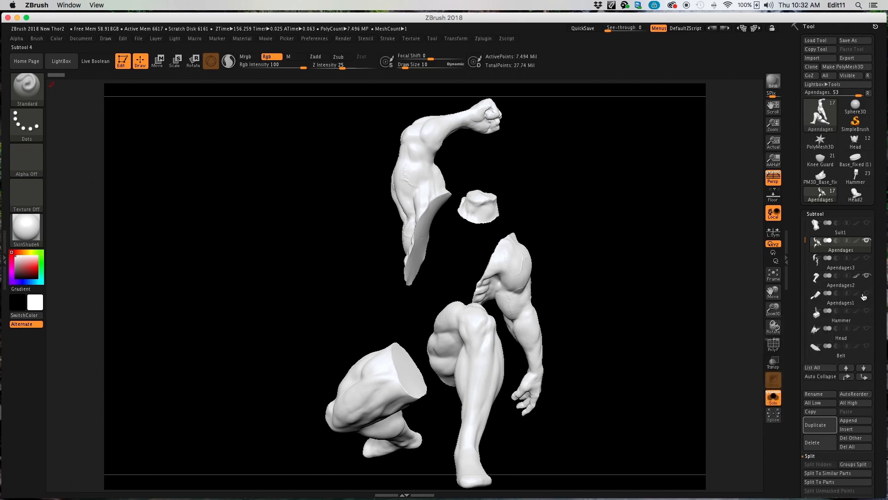
click(845, 285)
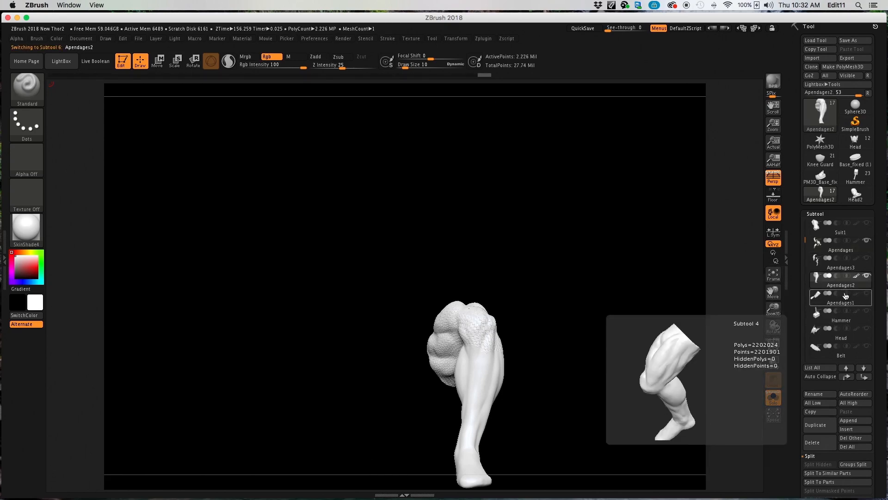
click(849, 248)
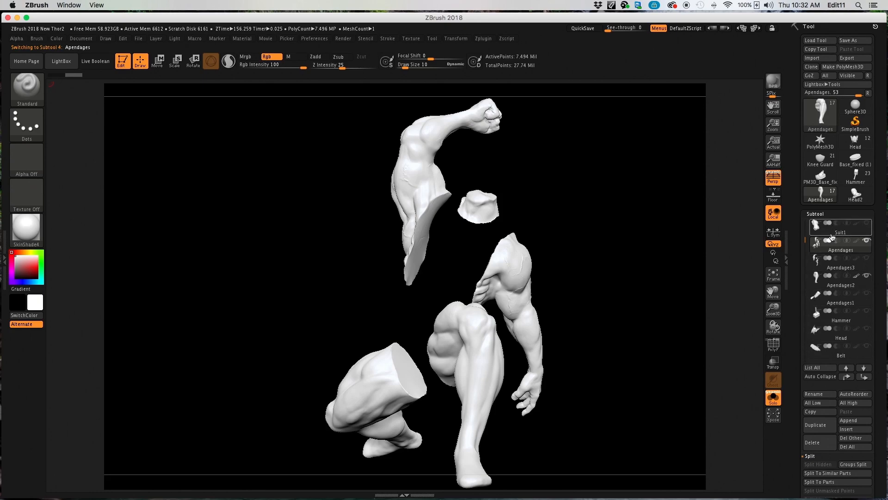
scroll(805, 312, down, 5)
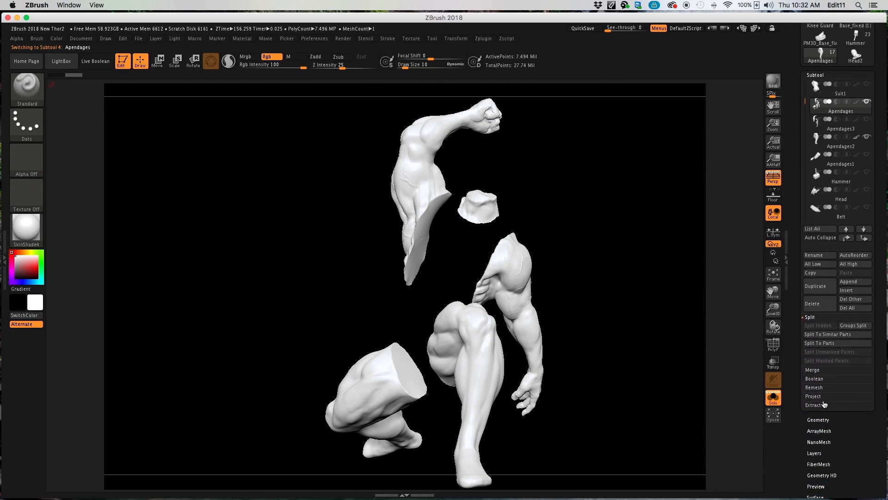
Project all visible subtools onto the Apendages subtool, always accepting the polypaint transfer, and turn off its polypaint display
click(822, 396)
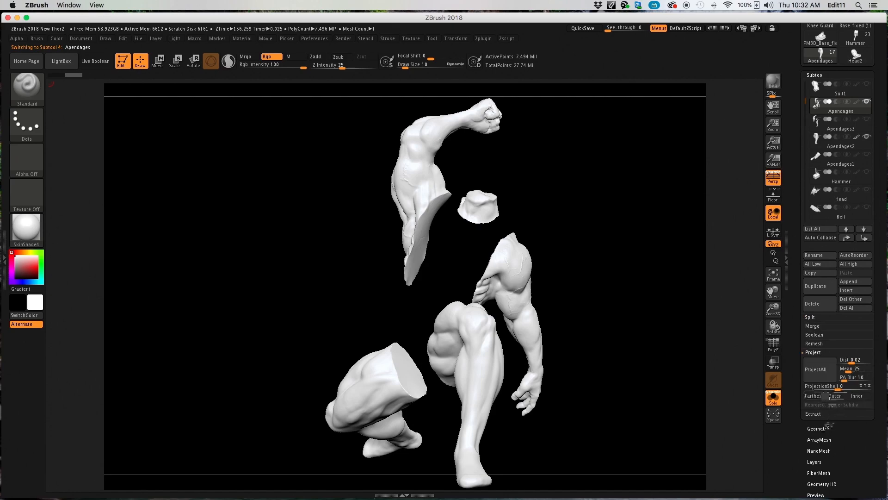
click(817, 369)
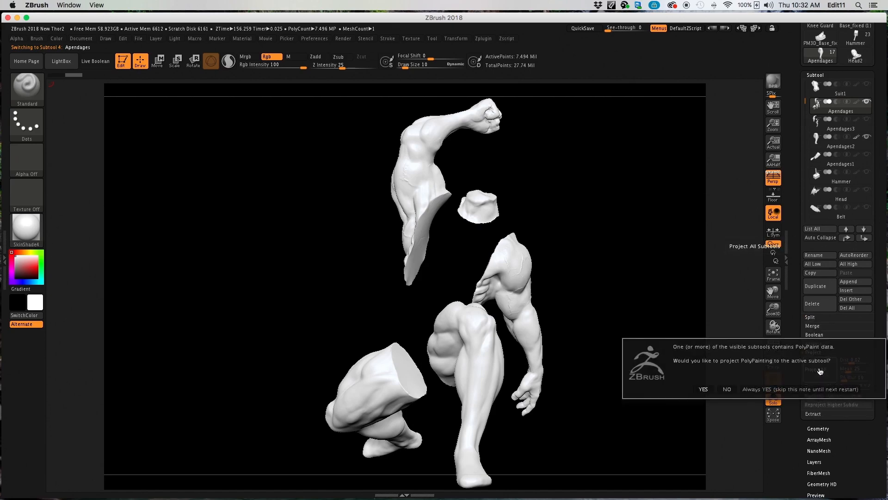
click(758, 391)
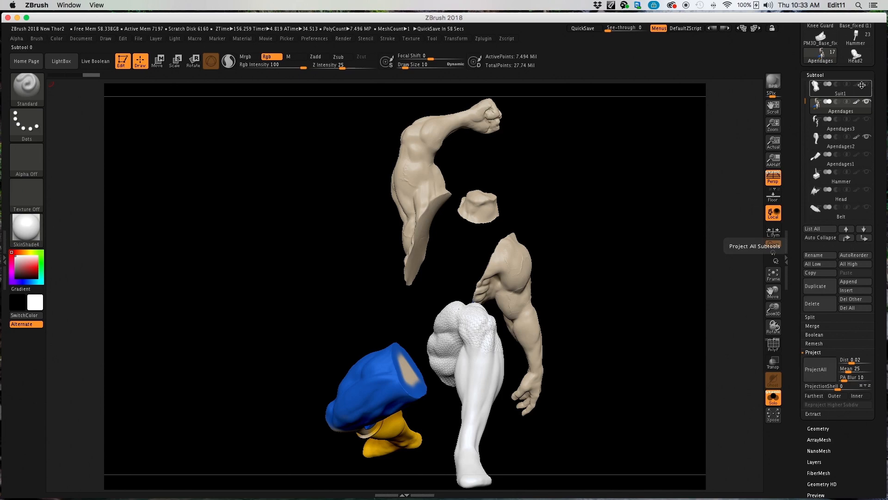
click(858, 101)
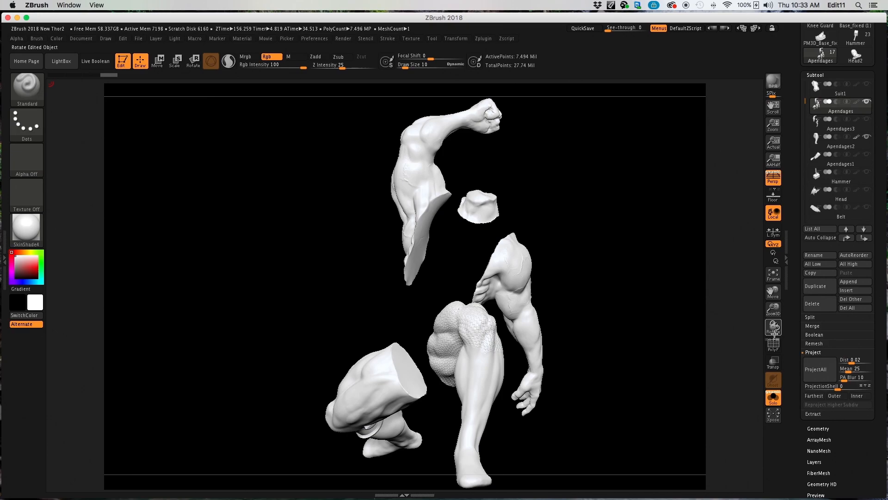
Apply the MatCap Gray material to check the projected weave on the thigh
drag(773, 310, 784, 363)
drag(775, 325, 780, 296)
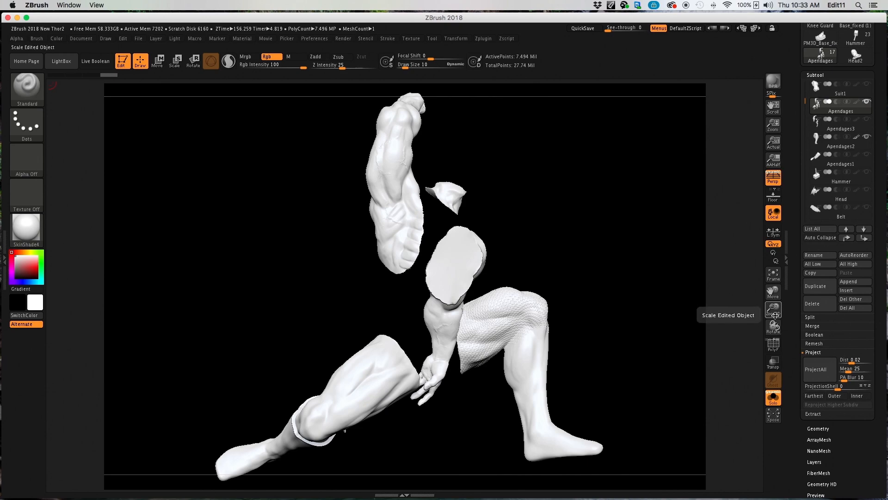
drag(774, 308, 796, 323)
drag(773, 290, 709, 246)
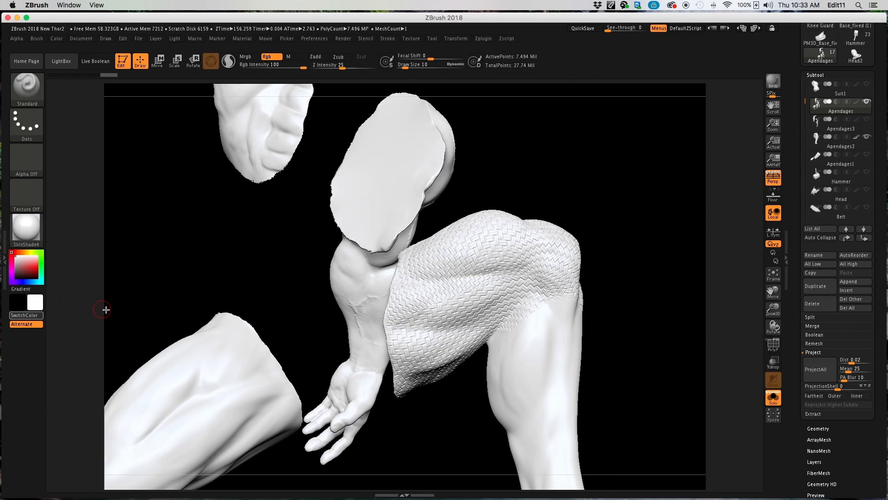
click(29, 226)
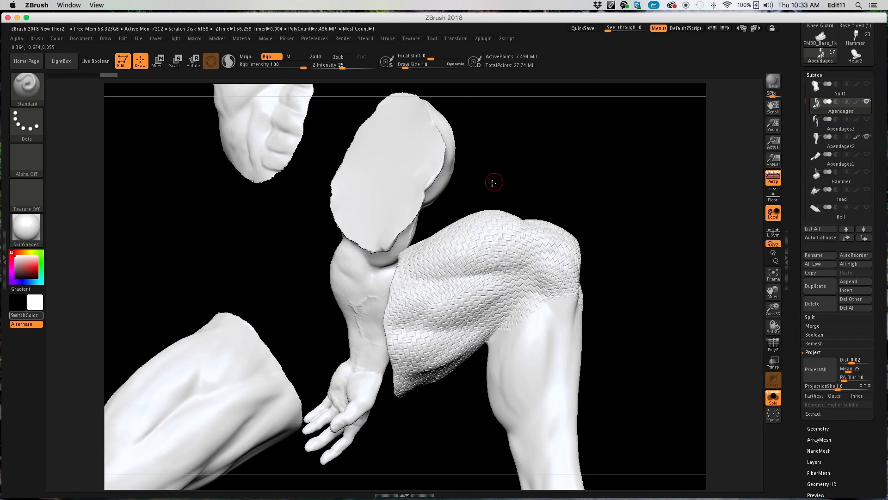
click(34, 228)
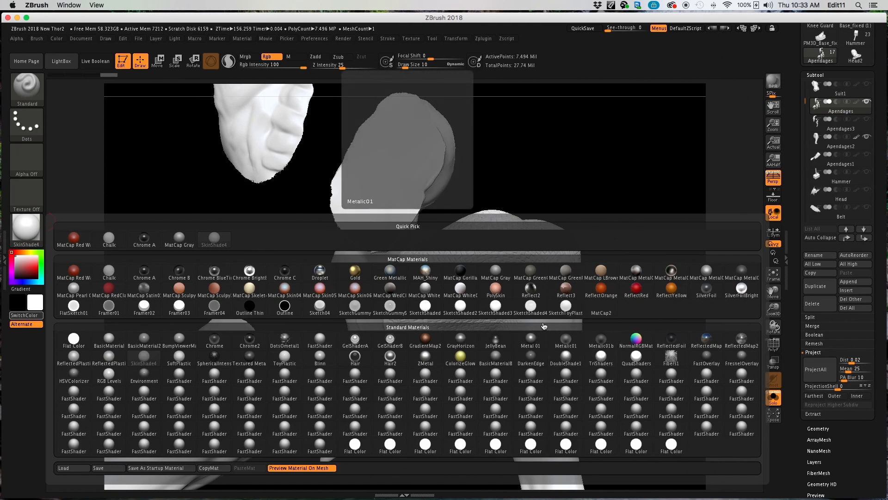
click(495, 274)
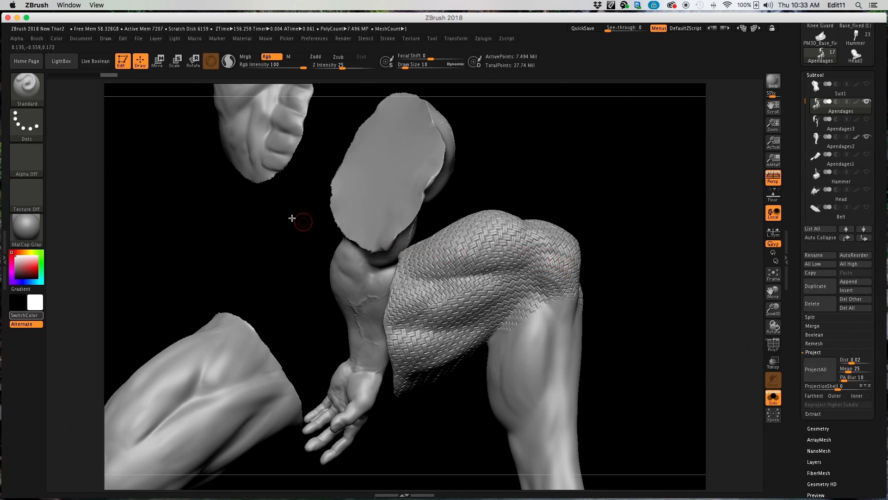
Start loading a brush and browse to the ZBrushes folder inside the ZBrushOSX 2018 application folder
click(29, 90)
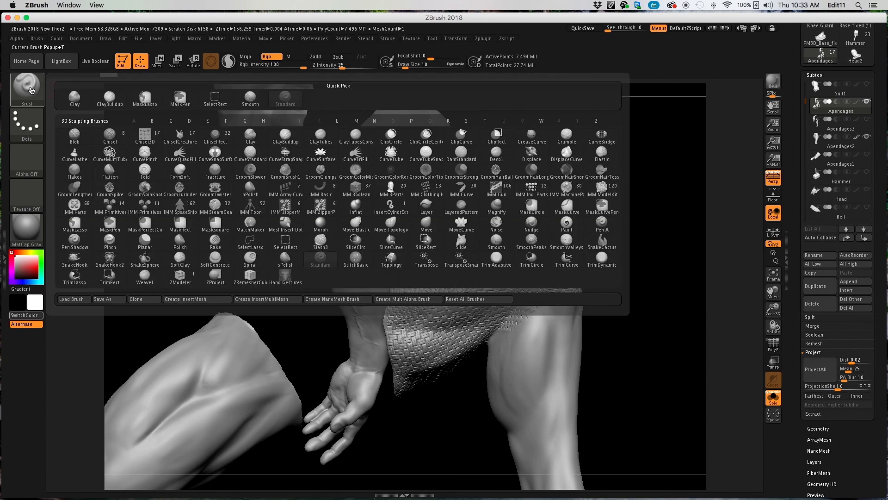
click(78, 301)
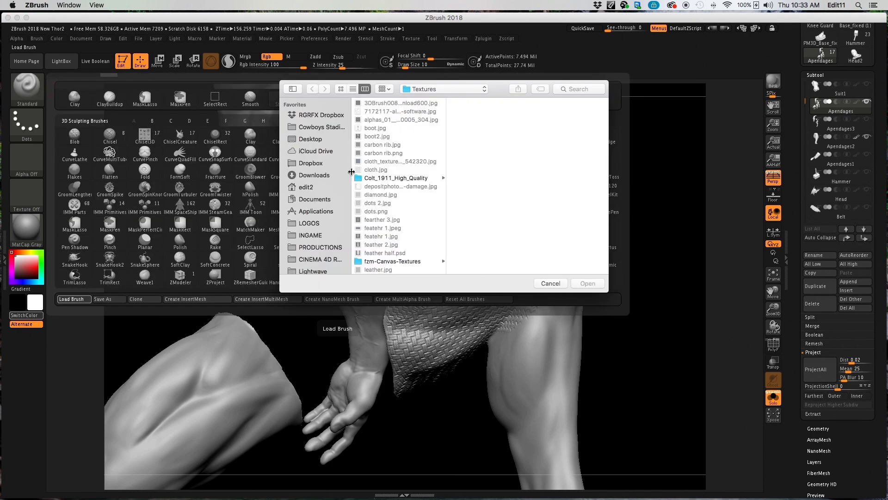
click(312, 213)
scroll(406, 233, down, 5)
scroll(405, 229, up, 5)
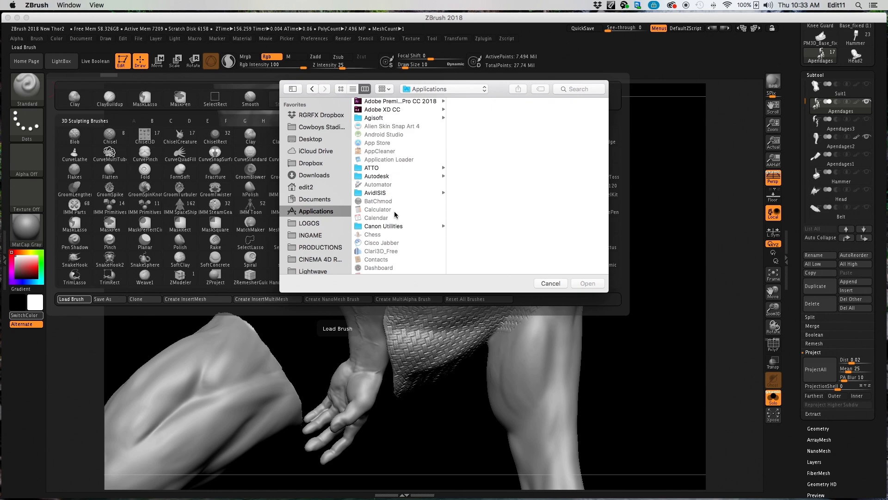
scroll(393, 204, down, 5)
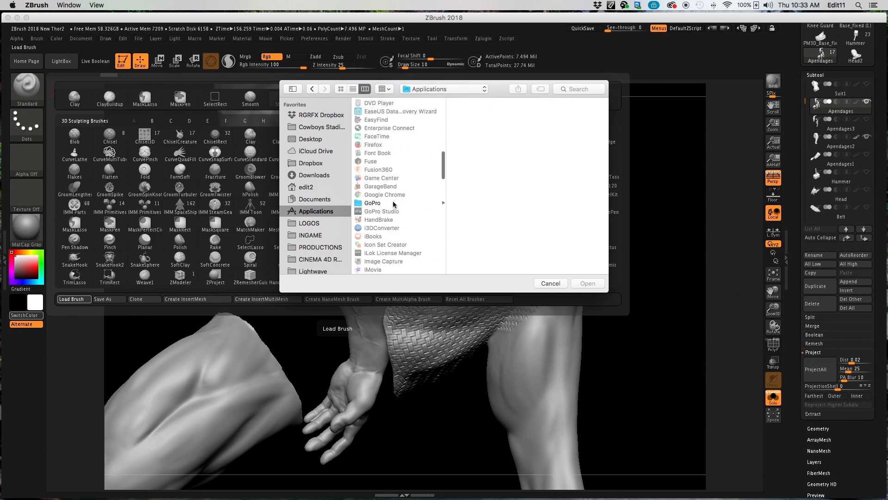
scroll(428, 172, down, 15)
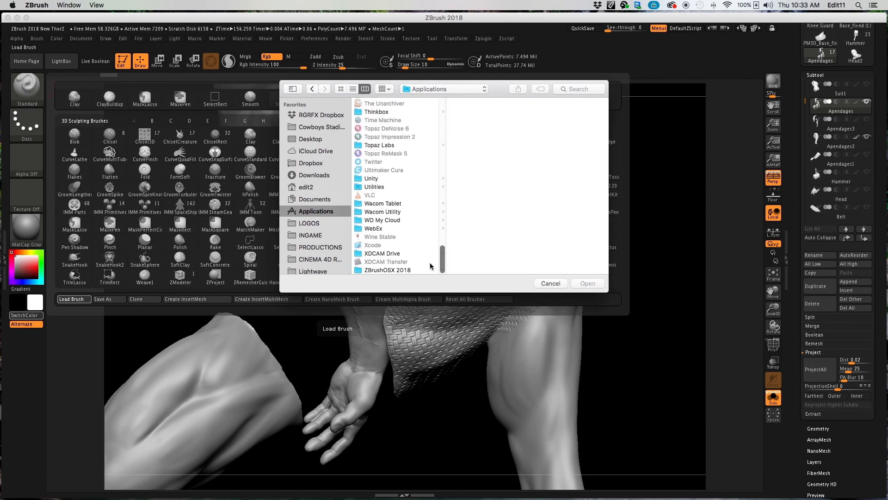
click(397, 271)
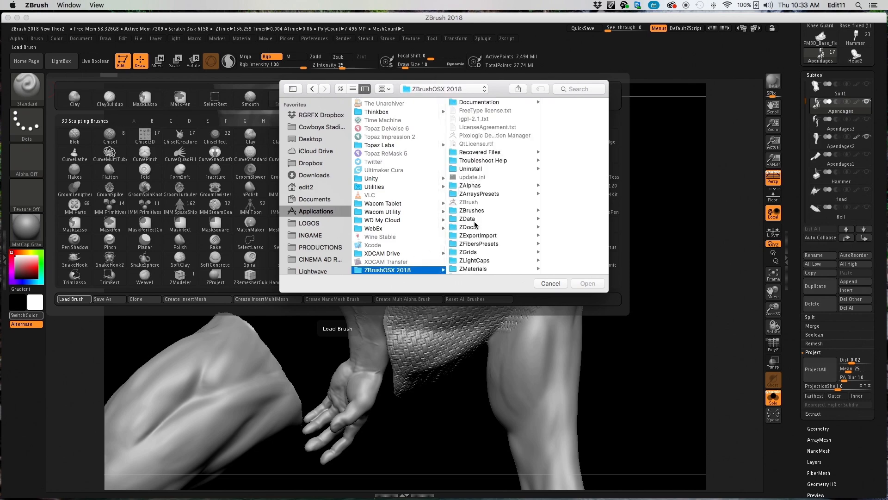
click(473, 211)
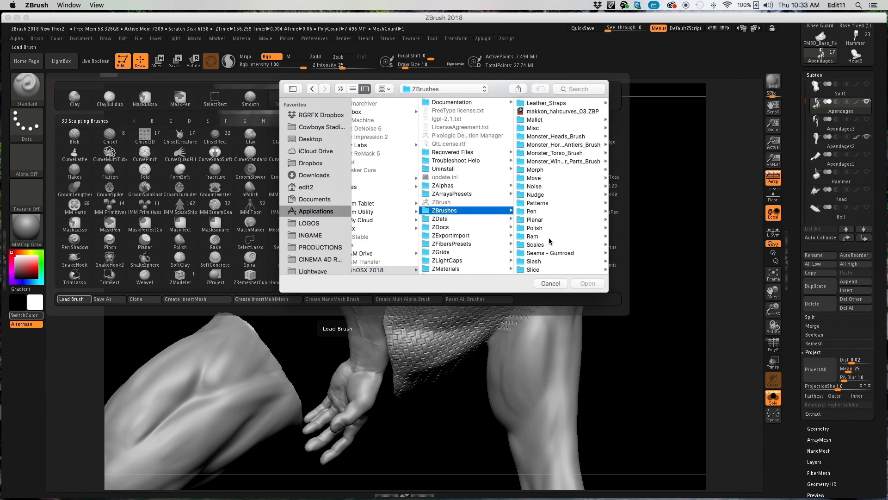
Load the seam_14.ZBP brush from the Seams - Gumroad folder and set its draw size to 20
scroll(548, 244, down, 3)
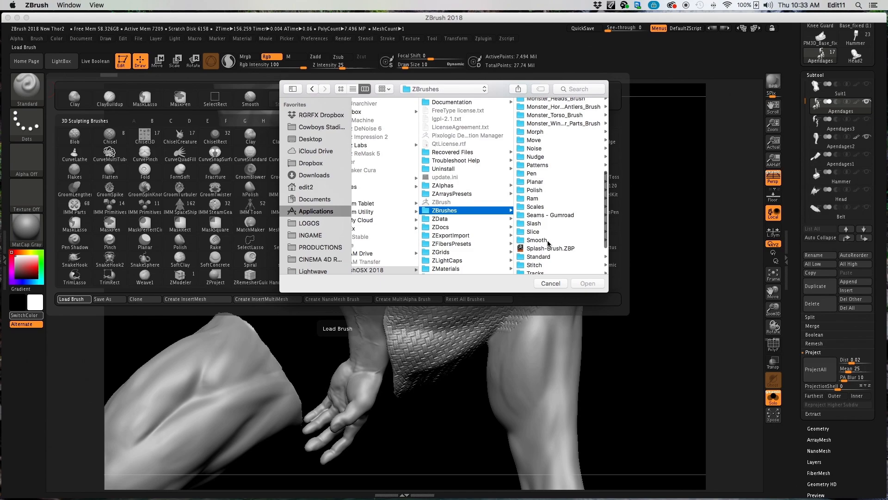
scroll(547, 243, down, 1)
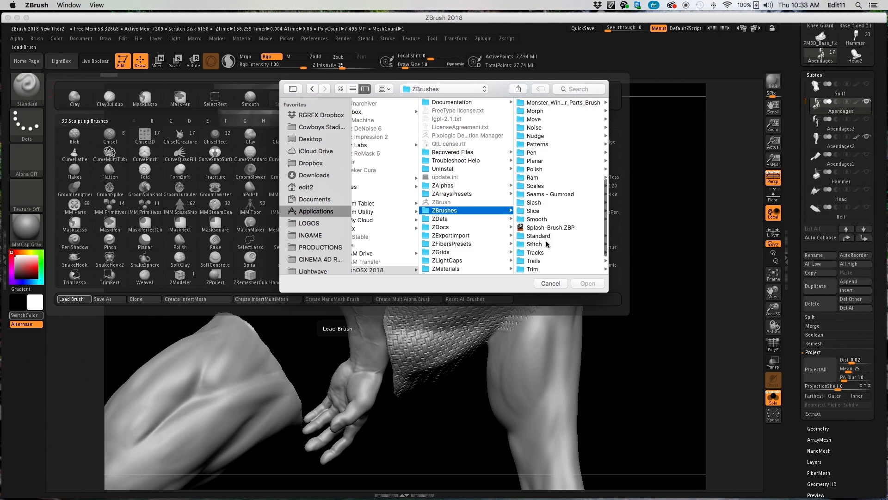
click(553, 195)
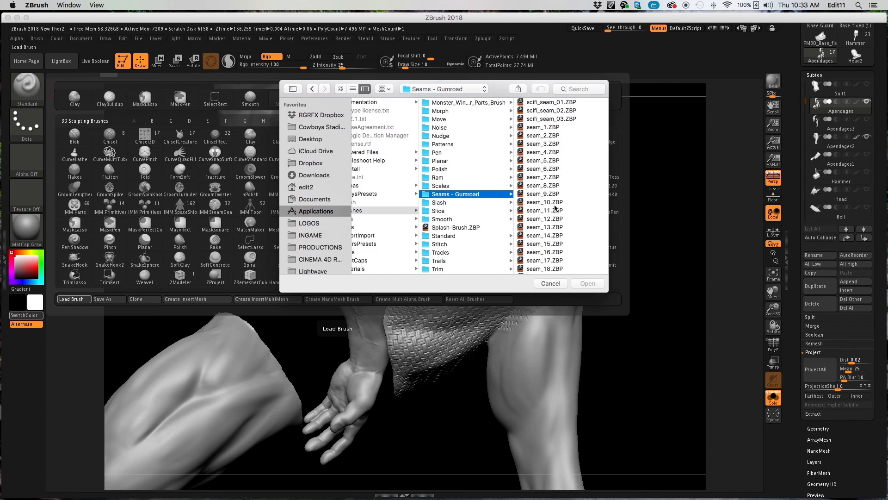
scroll(555, 206, down, 3)
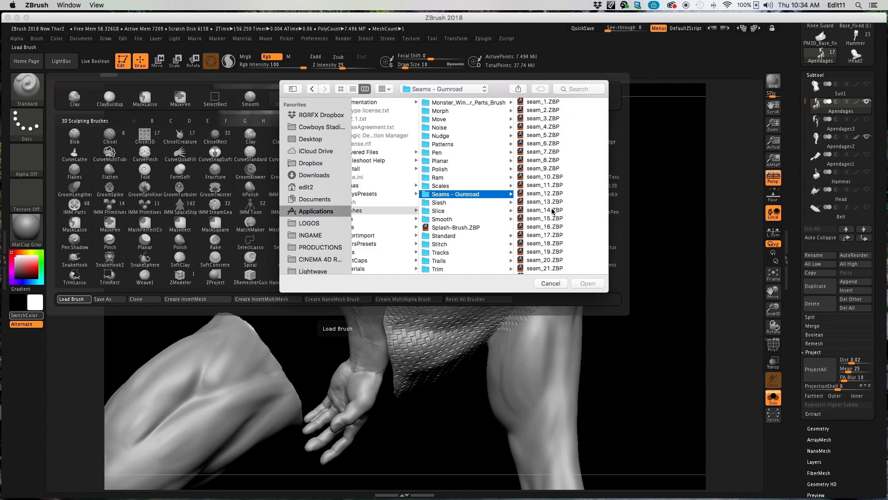
click(552, 210)
click(586, 283)
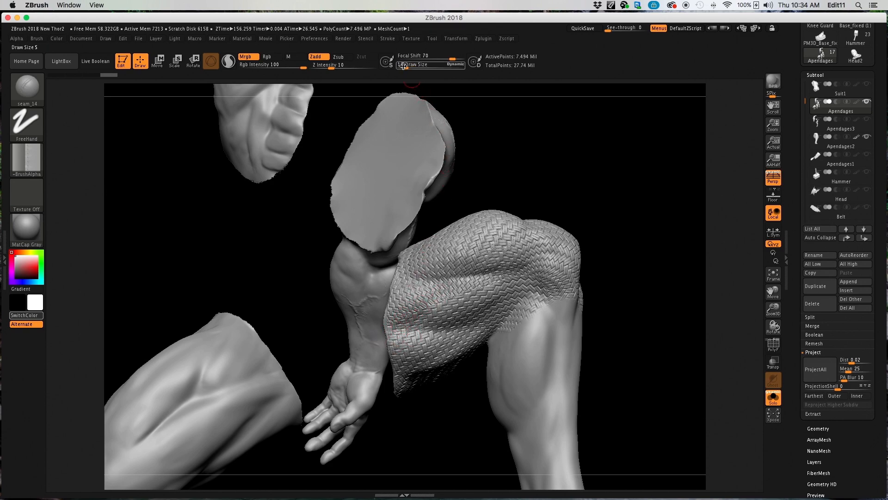
drag(404, 66, 409, 66)
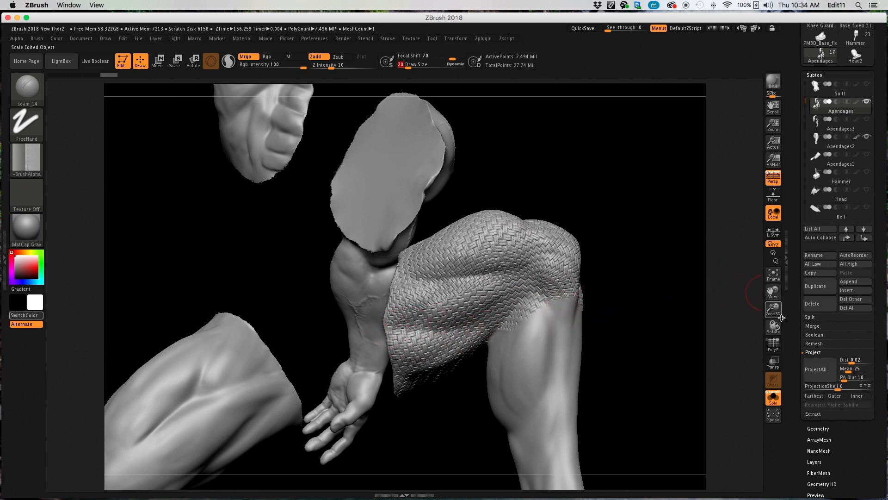
Try a seam stroke along the side of the woven thigh from behind the knee to the cut end
mouse_move(778, 313)
mouse_down()
mouse_move(783, 325)
mouse_move(774, 324)
mouse_up()
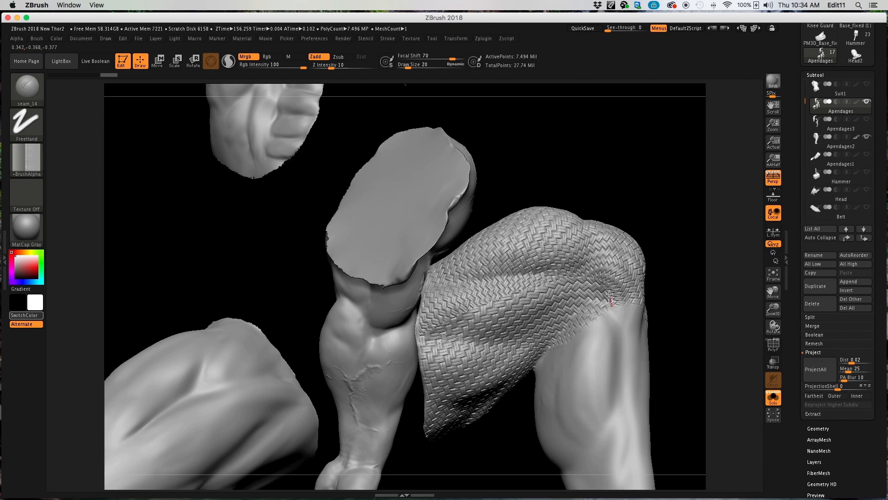
mouse_move(598, 278)
mouse_down()
mouse_move(521, 291)
mouse_move(406, 343)
mouse_up()
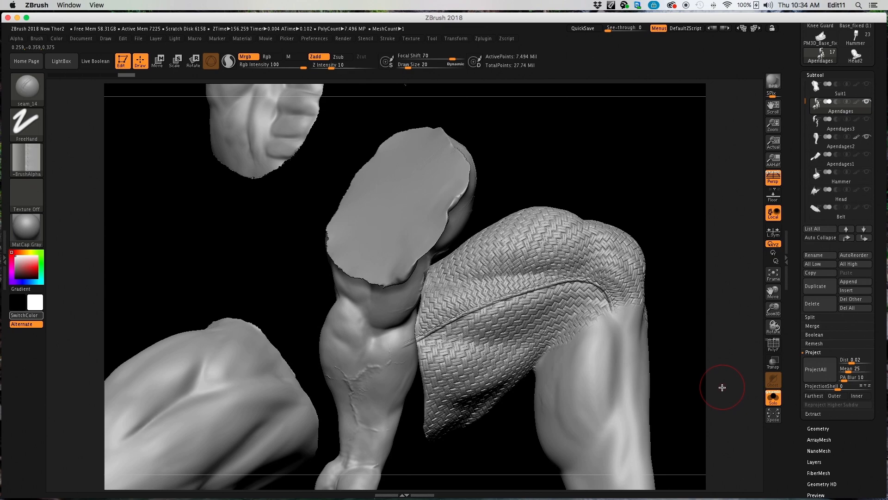
key(ctrl+z)
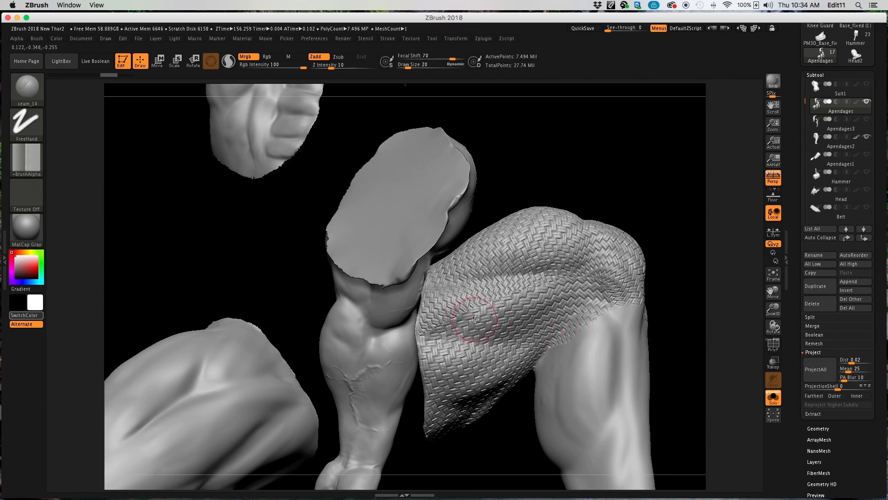
Mask a strip along the thigh from the cut end to behind the knee and invert the mask
key(ctrl)
mouse_move(424, 331)
ctrl+mouse_down()
mouse_move(567, 279)
mouse_move(591, 285)
mouse_move(606, 324)
ctrl+mouse_up()
ctrl+click(657, 172)
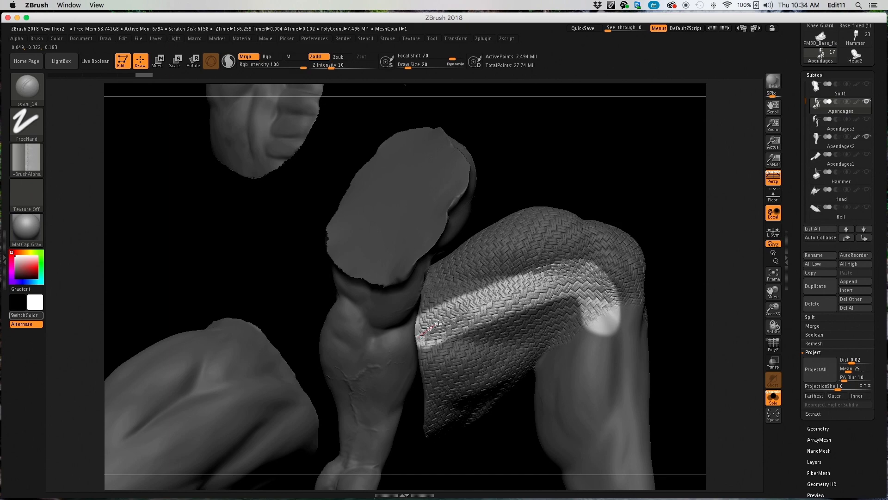
Draw the seam within the unmasked strip from the thigh's cut end around to the back of the knee
drag(448, 319, 569, 276)
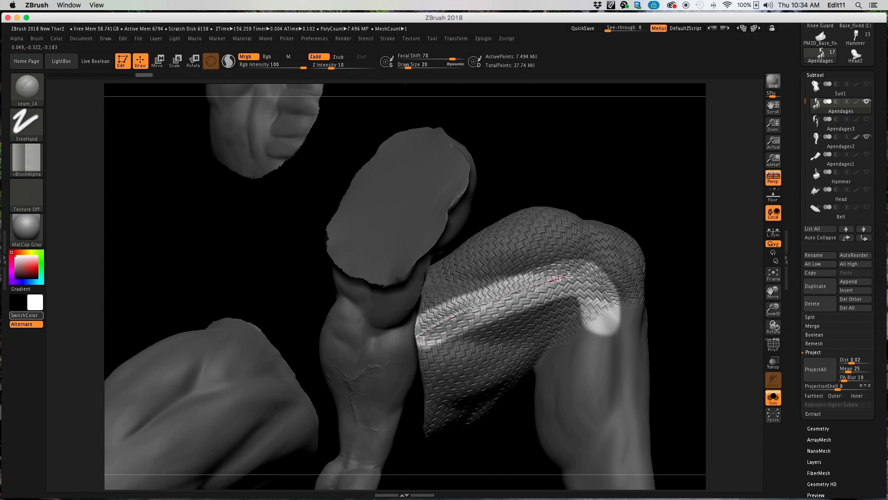
drag(593, 280, 618, 334)
mouse_move(775, 308)
mouse_down()
mouse_move(790, 310)
mouse_move(777, 331)
mouse_up()
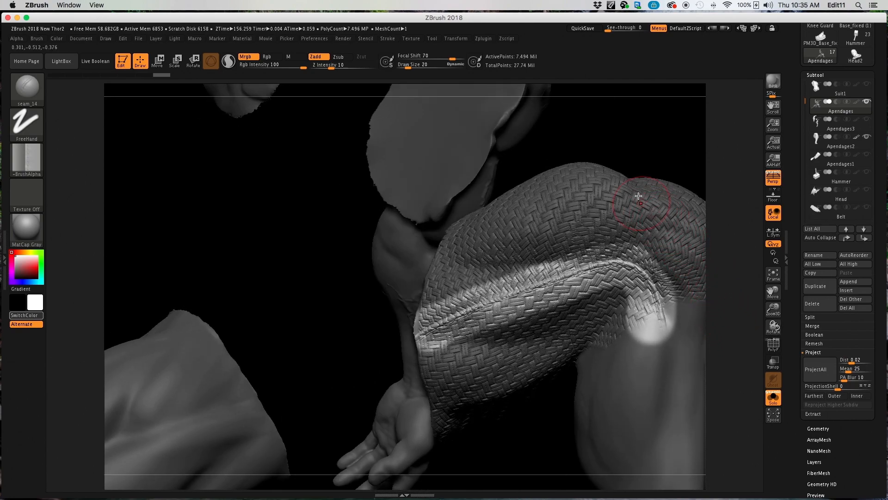
Clear the mask and turn off Solo mode to show the other visible subtool
ctrl+drag(641, 133, 737, 237)
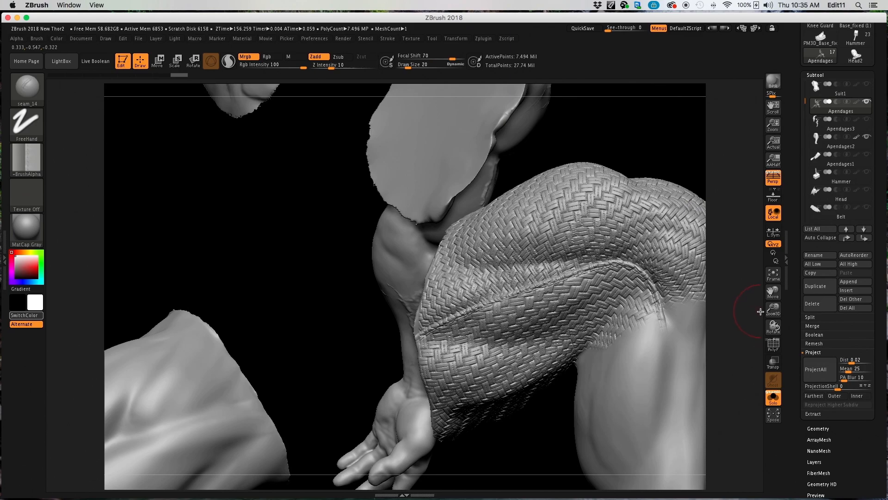
drag(772, 326, 760, 344)
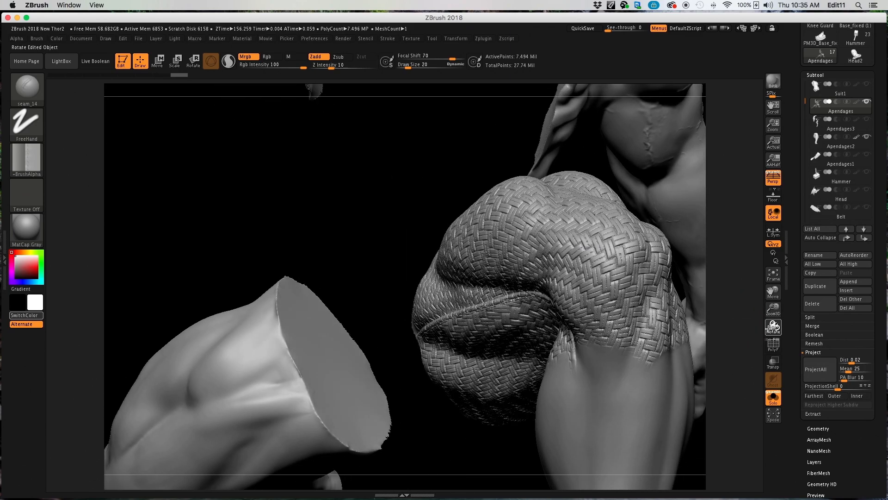
click(775, 400)
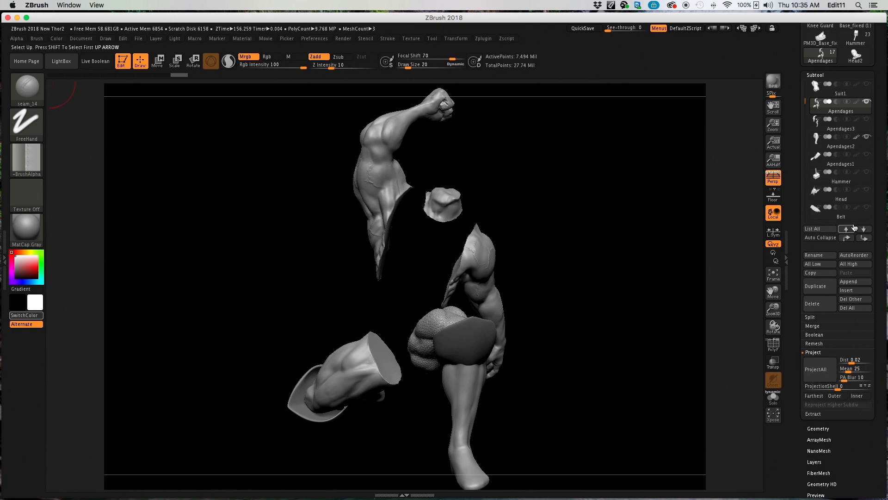